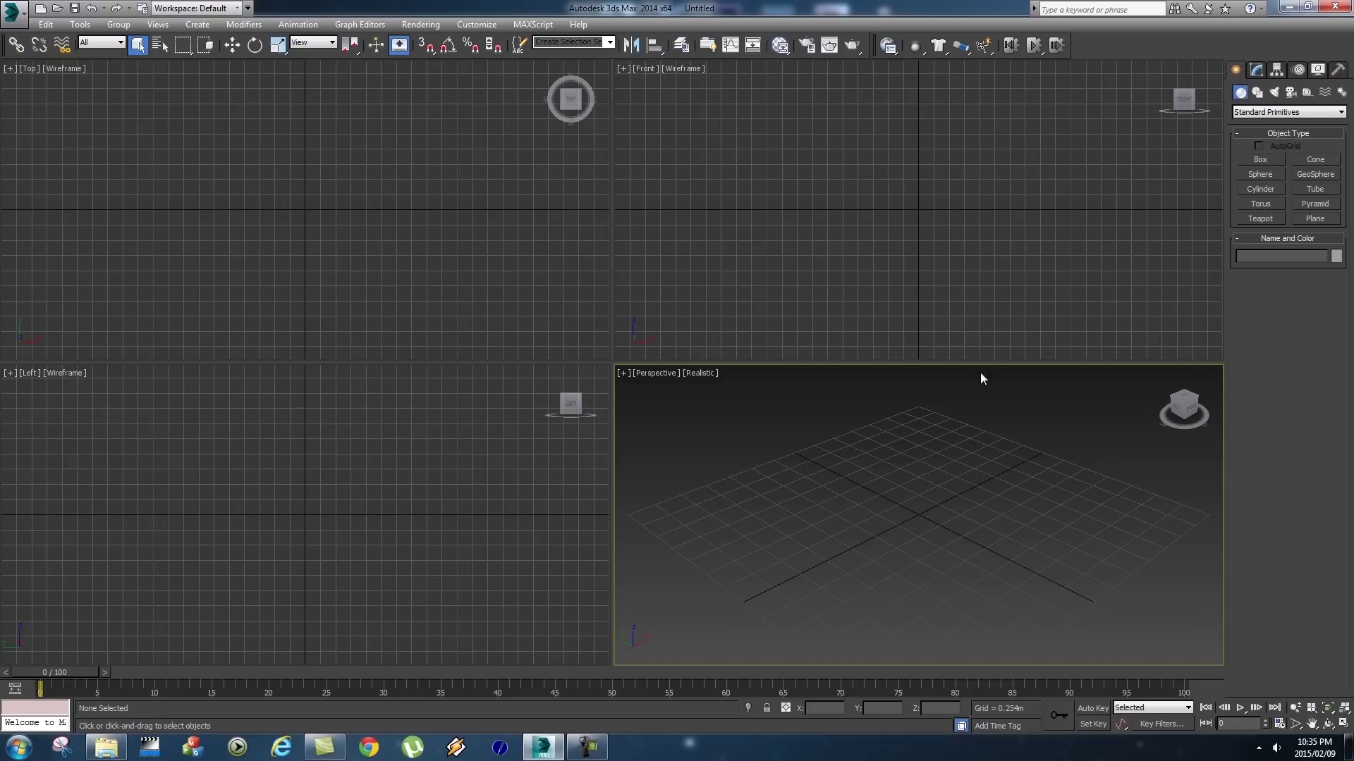
Maximize the Perspective viewport and orbit to a lower view across the grid.
left_click(623, 373)
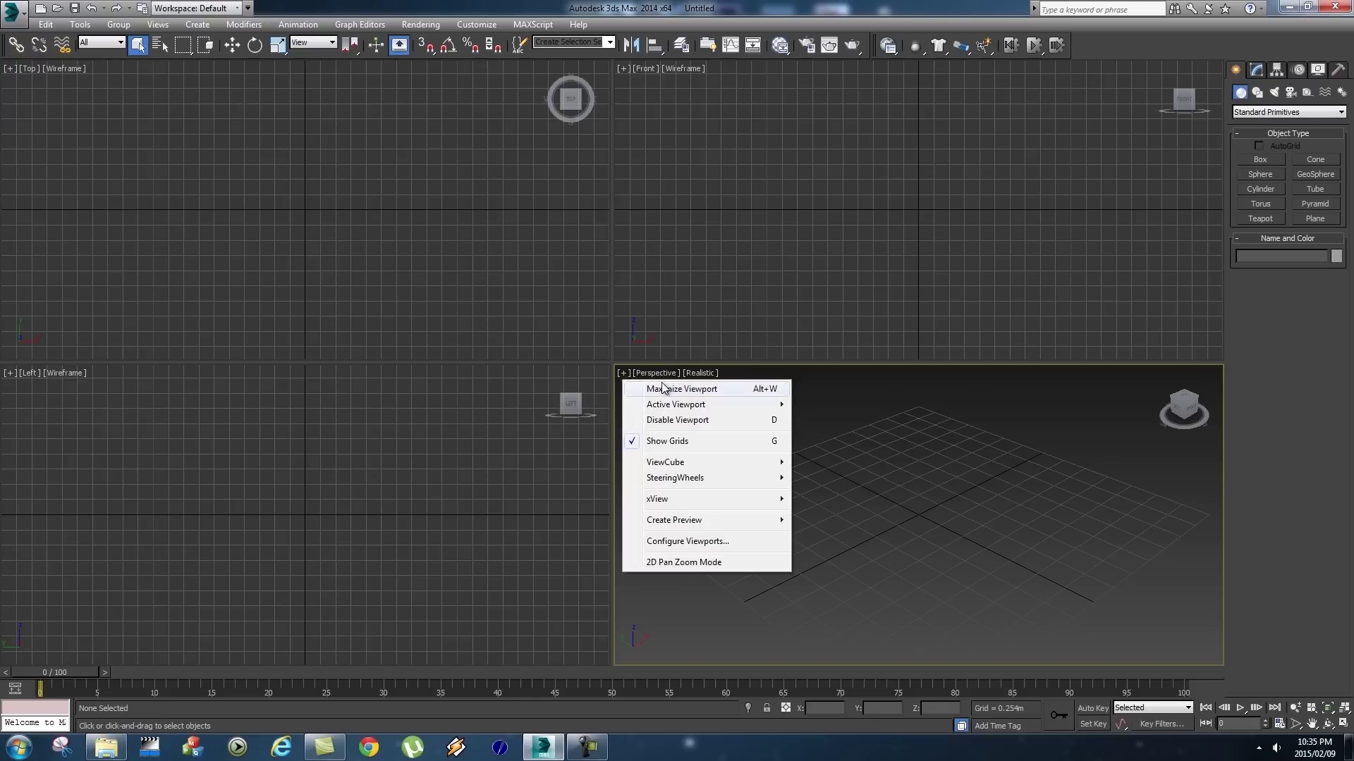
left_click(664, 389)
middle_click_drag(665, 408, 709, 384, "alt")
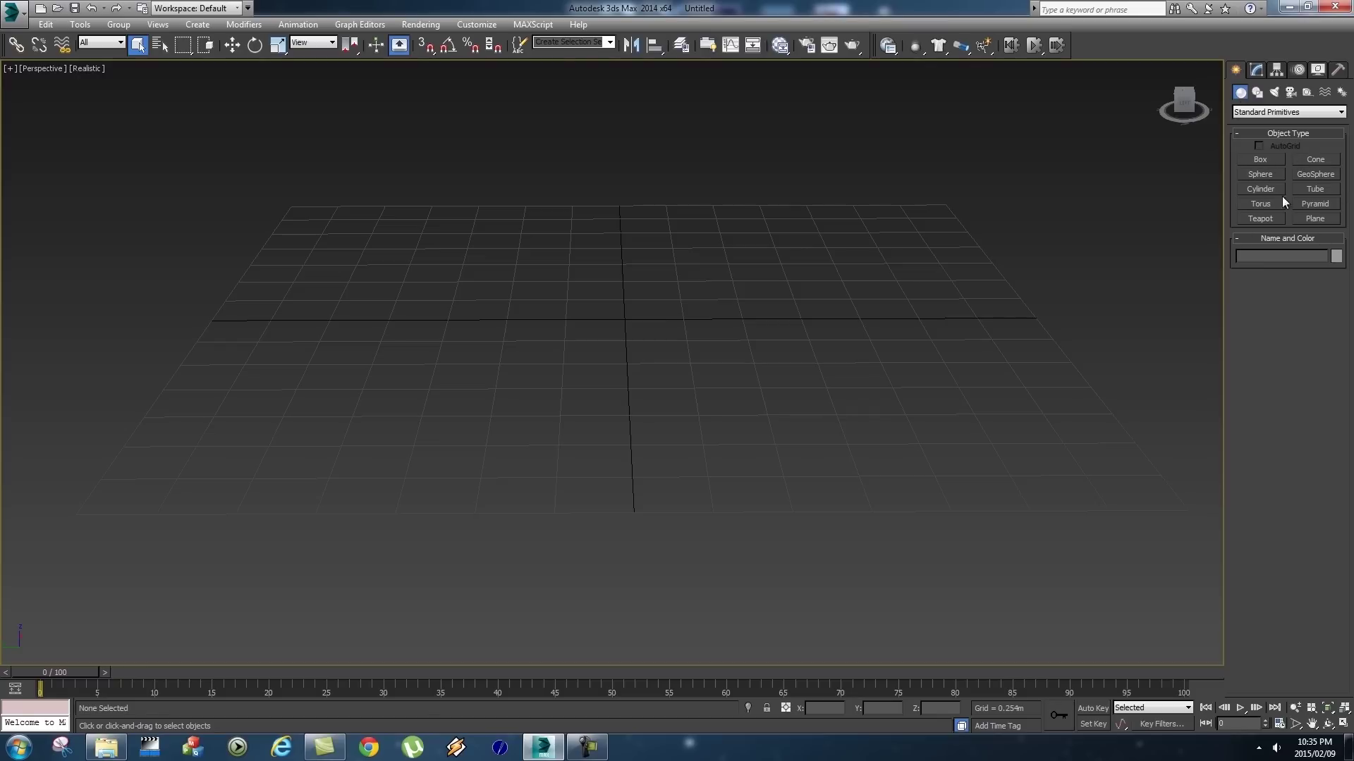
Create a standard primitive box about 2.02 m long, 1.72 m wide and 0.59 m high on the grid, and delete it.
left_click(1300, 112)
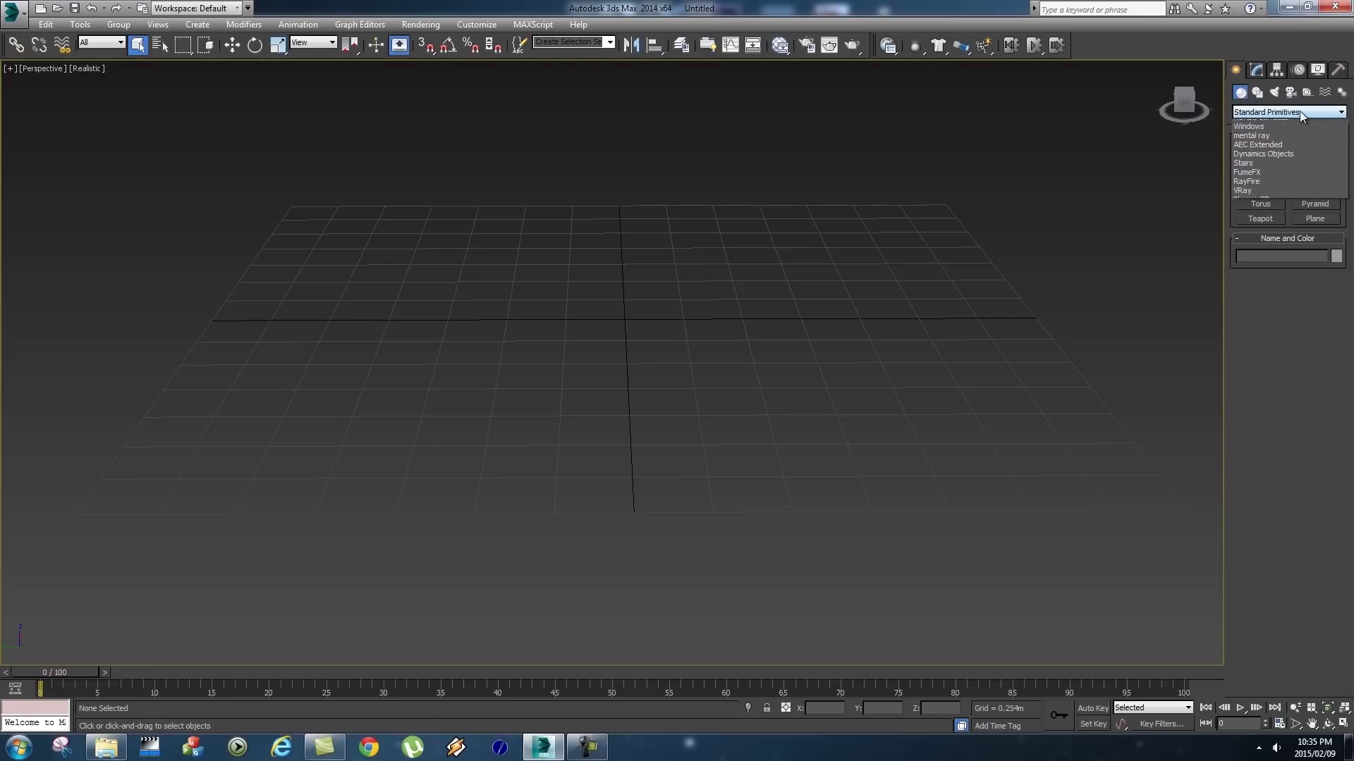
left_click(1300, 111)
left_click(1260, 160)
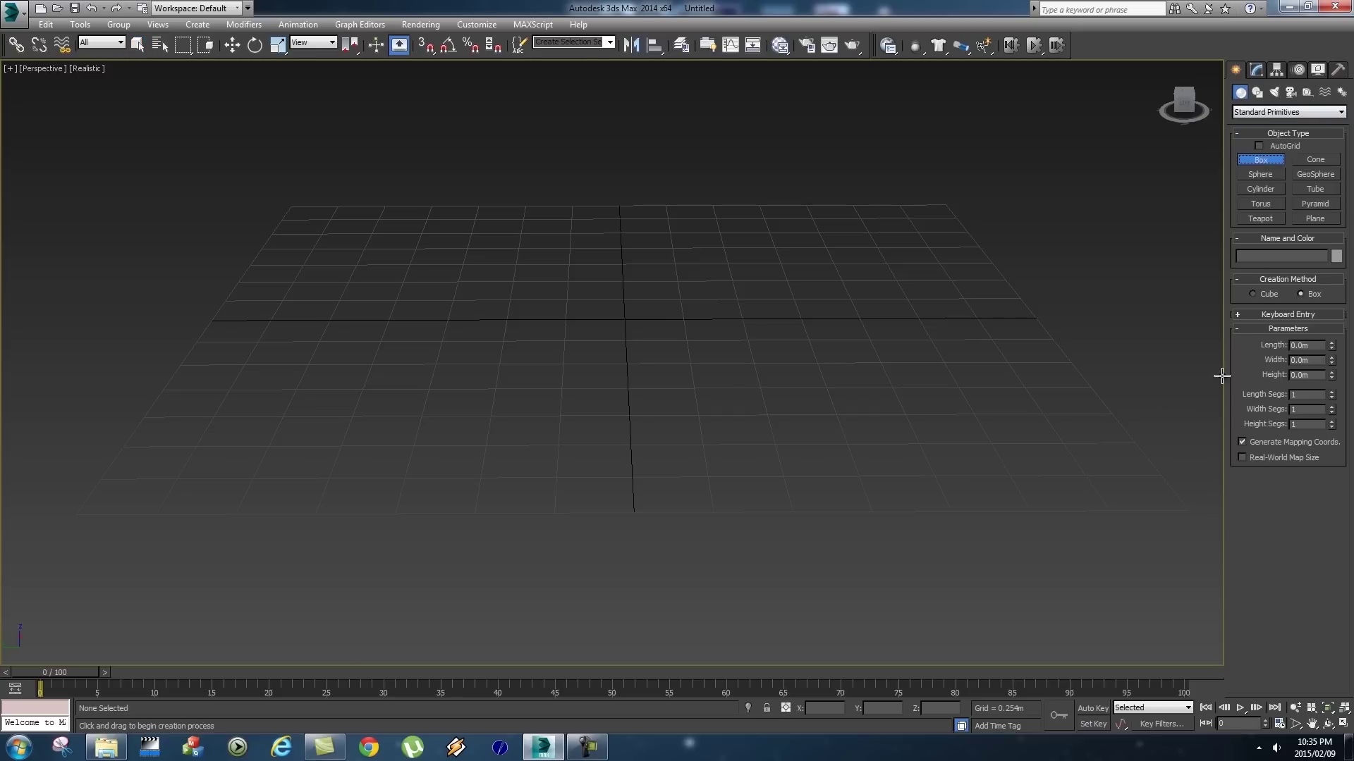
left_click_drag(433, 279, 947, 431)
left_click(933, 302)
middle_click_drag(887, 435, 859, 423, "alt")
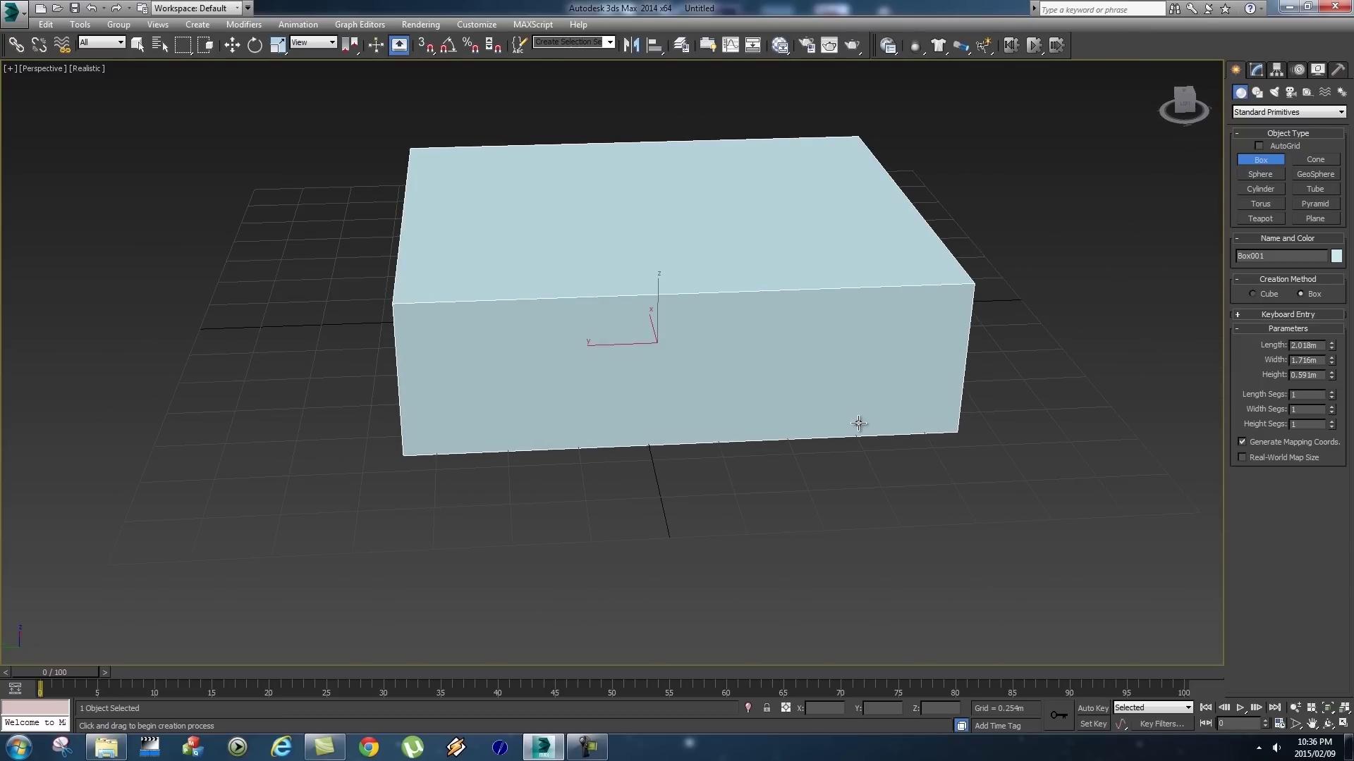
key("Delete")
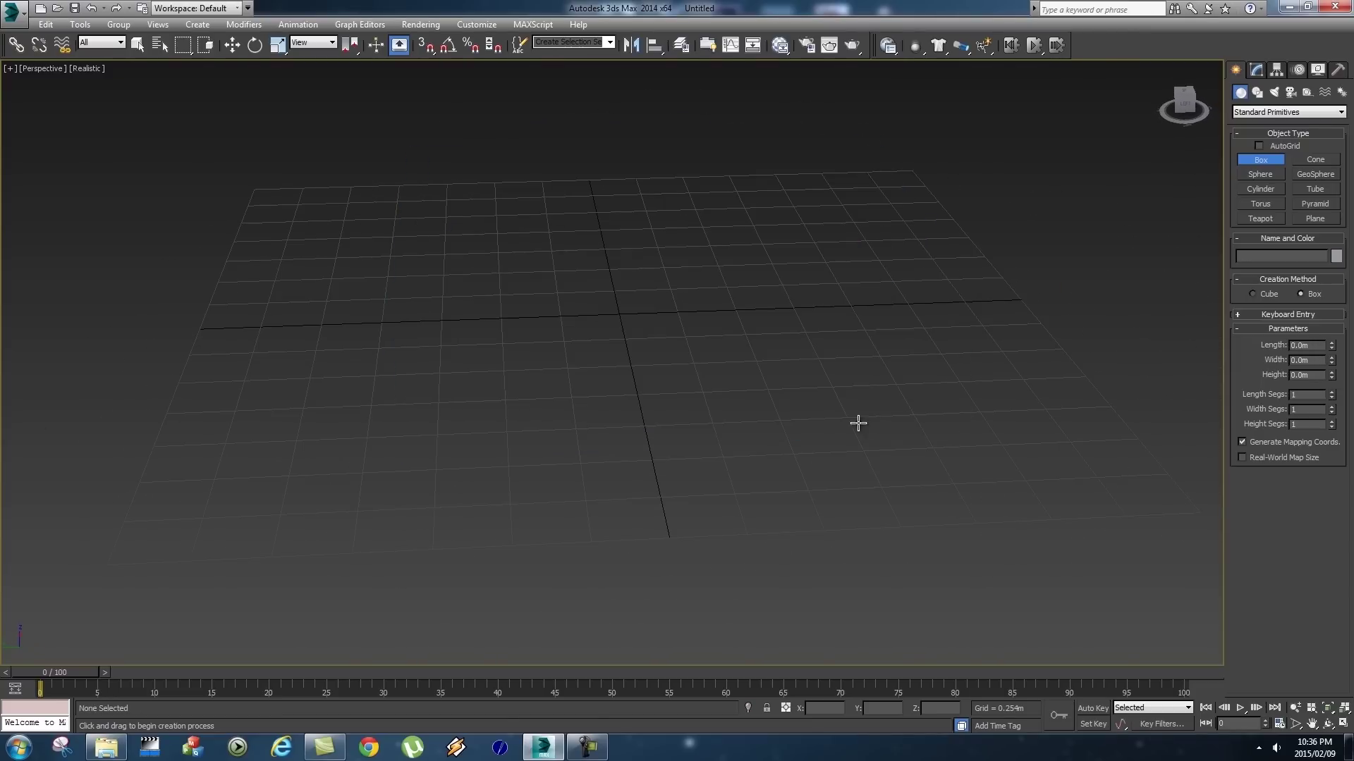
Create a sphere on the grid to the left of its centre, and delete it.
left_click(1260, 175)
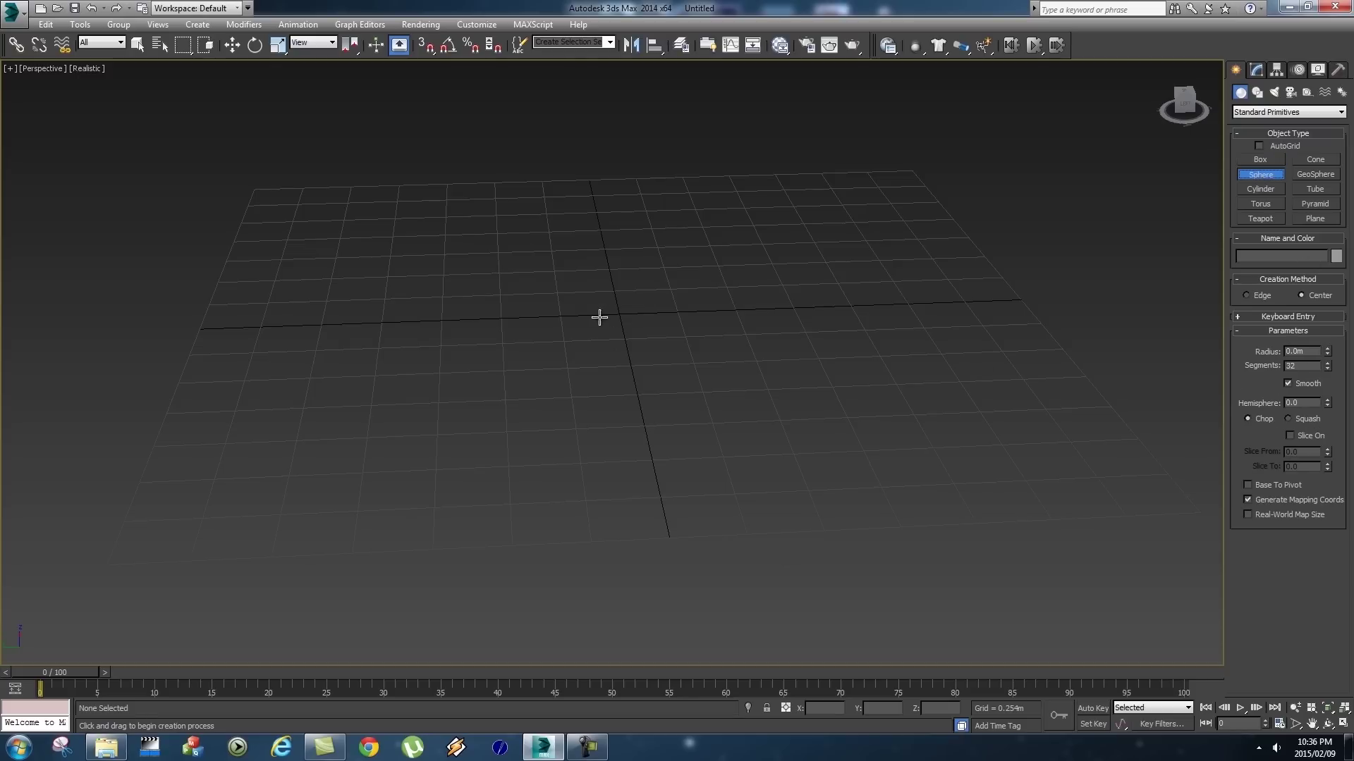
left_click_drag(427, 318, 680, 314)
middle_click_drag(782, 345, 790, 314, "alt")
key("Delete")
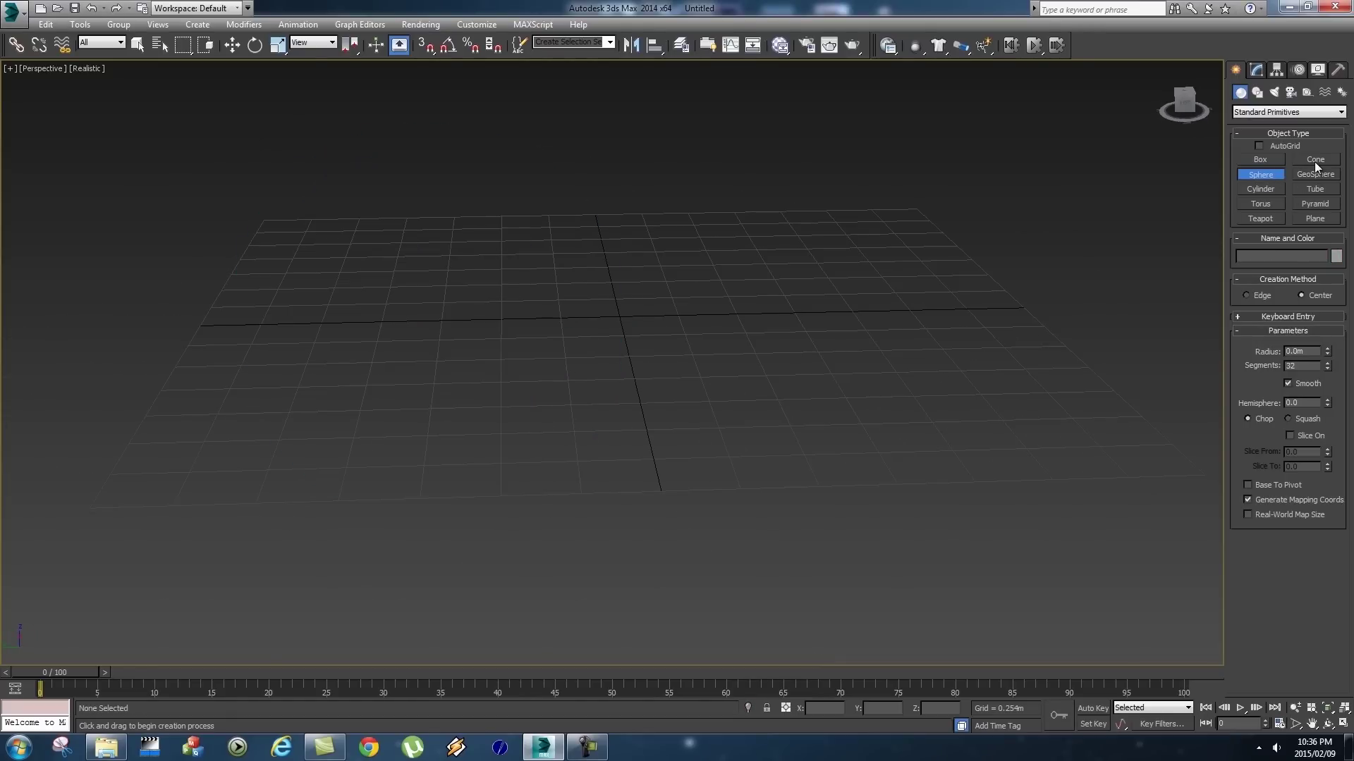
Create a cylinder with a radius of about 0.31 m and a height of about 1.02 m, and delete it.
left_click(1261, 188)
left_click_drag(353, 388, 431, 375)
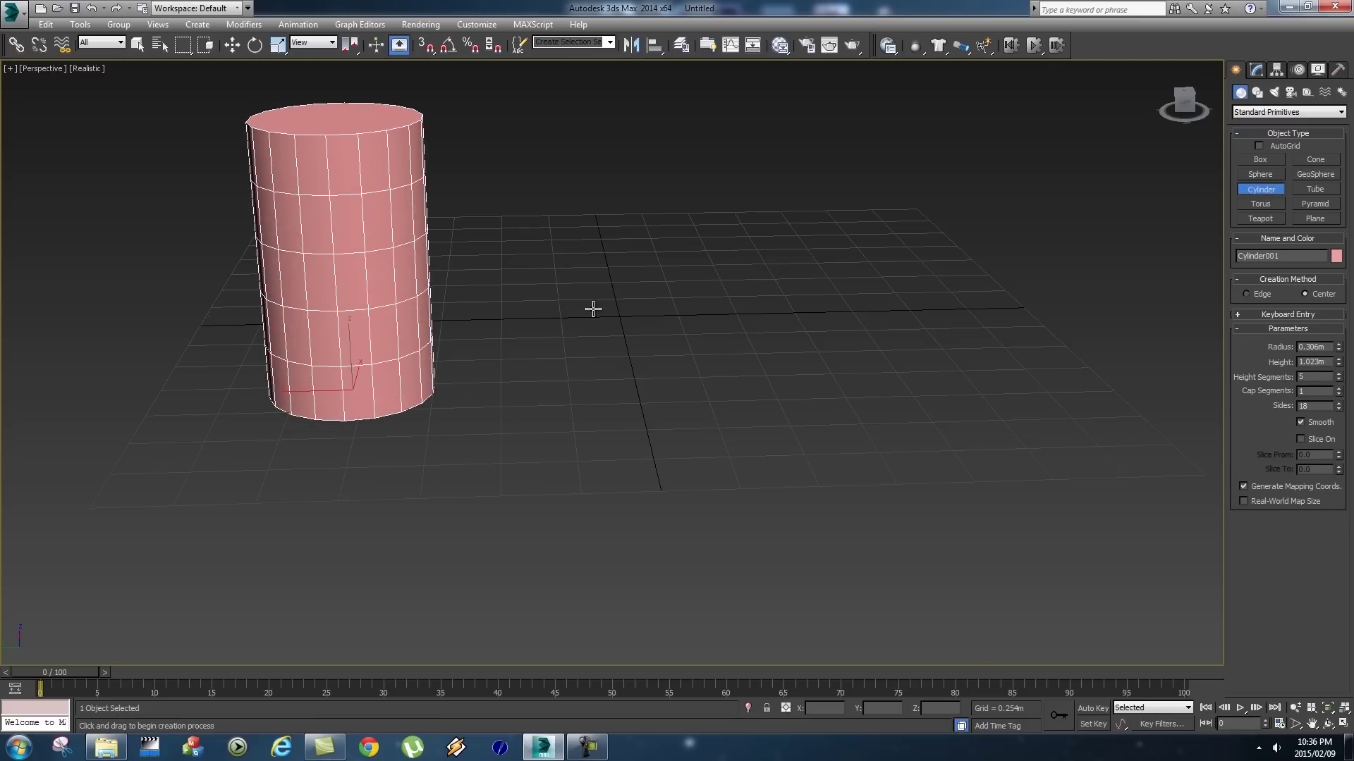
middle_click_drag(731, 331, 670, 345, "alt")
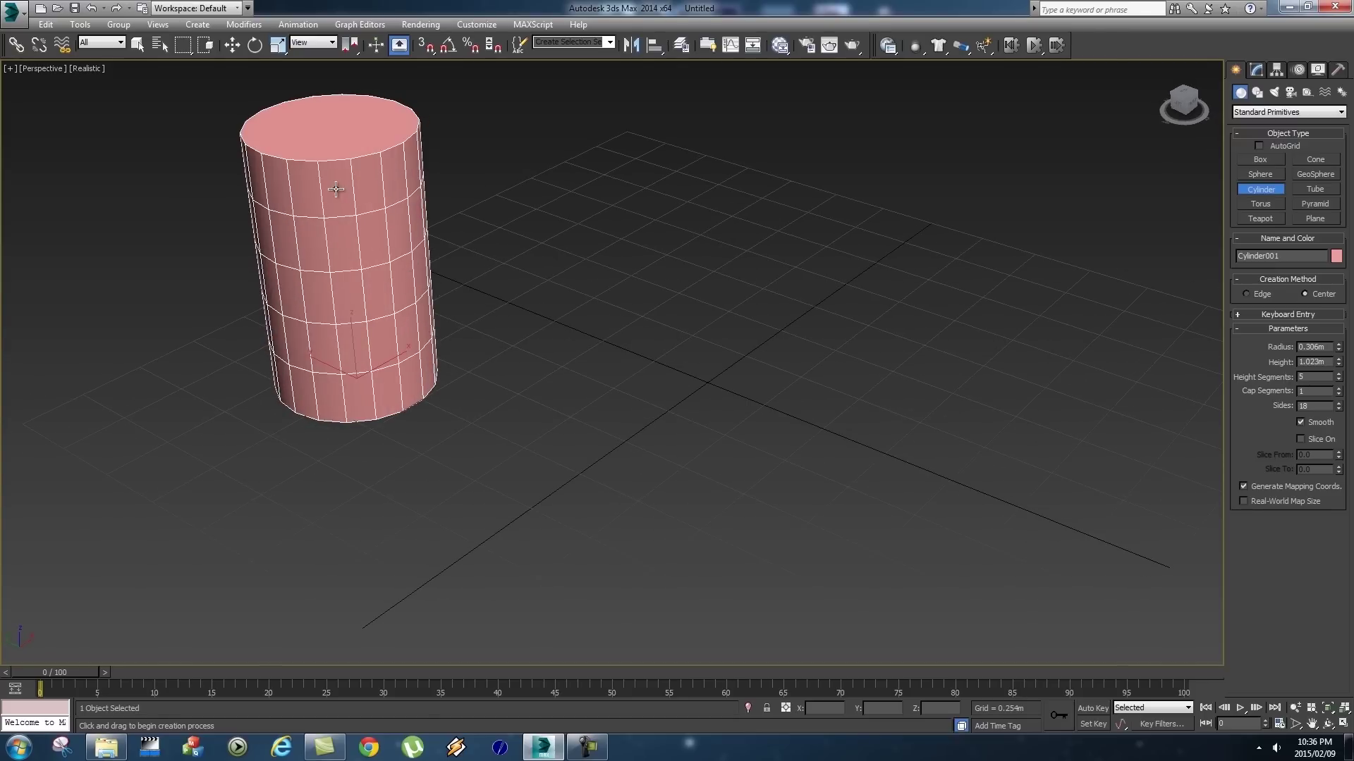
key("Delete")
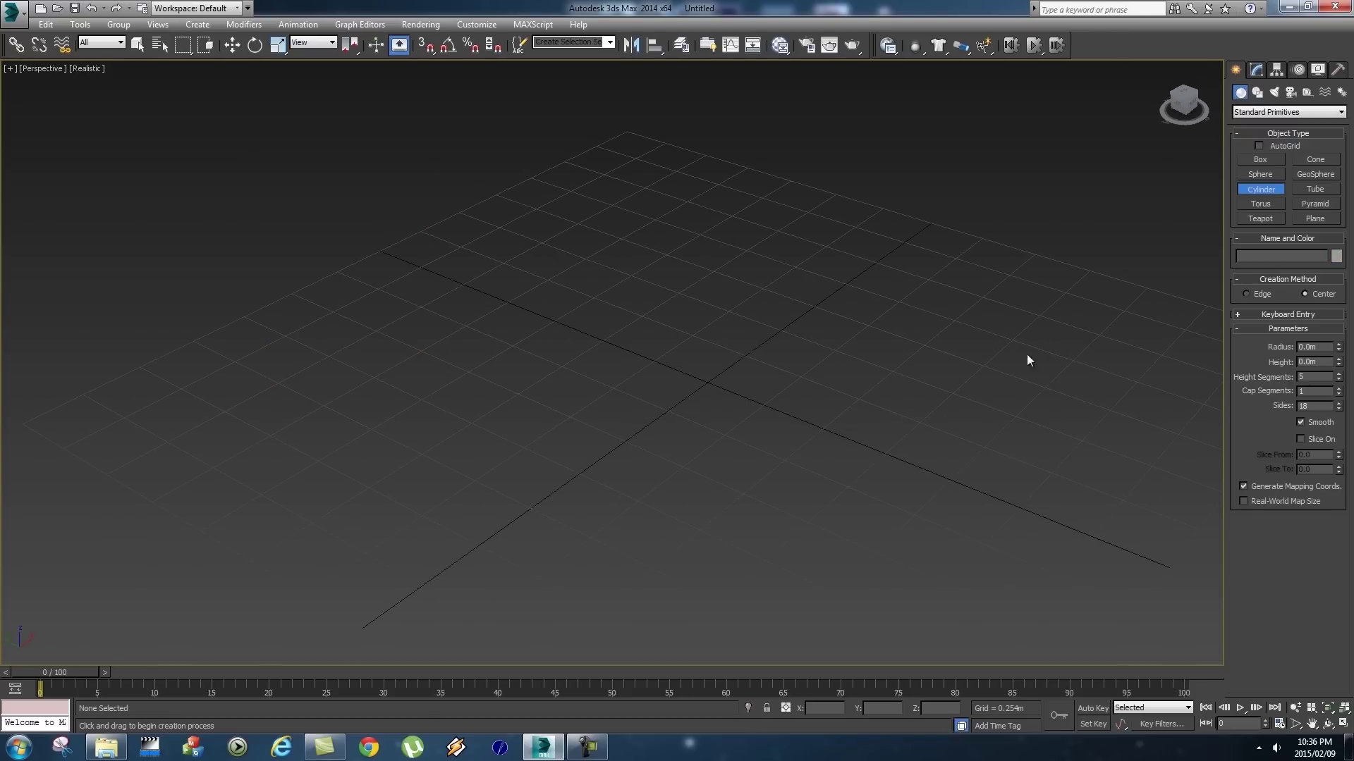
Create a plane about 2.49 m long and 2.67 m wide over the grid, and delete it.
left_click(1311, 220)
left_click_drag(219, 386, 1131, 316)
middle_click_drag(804, 507, 834, 321, "alt")
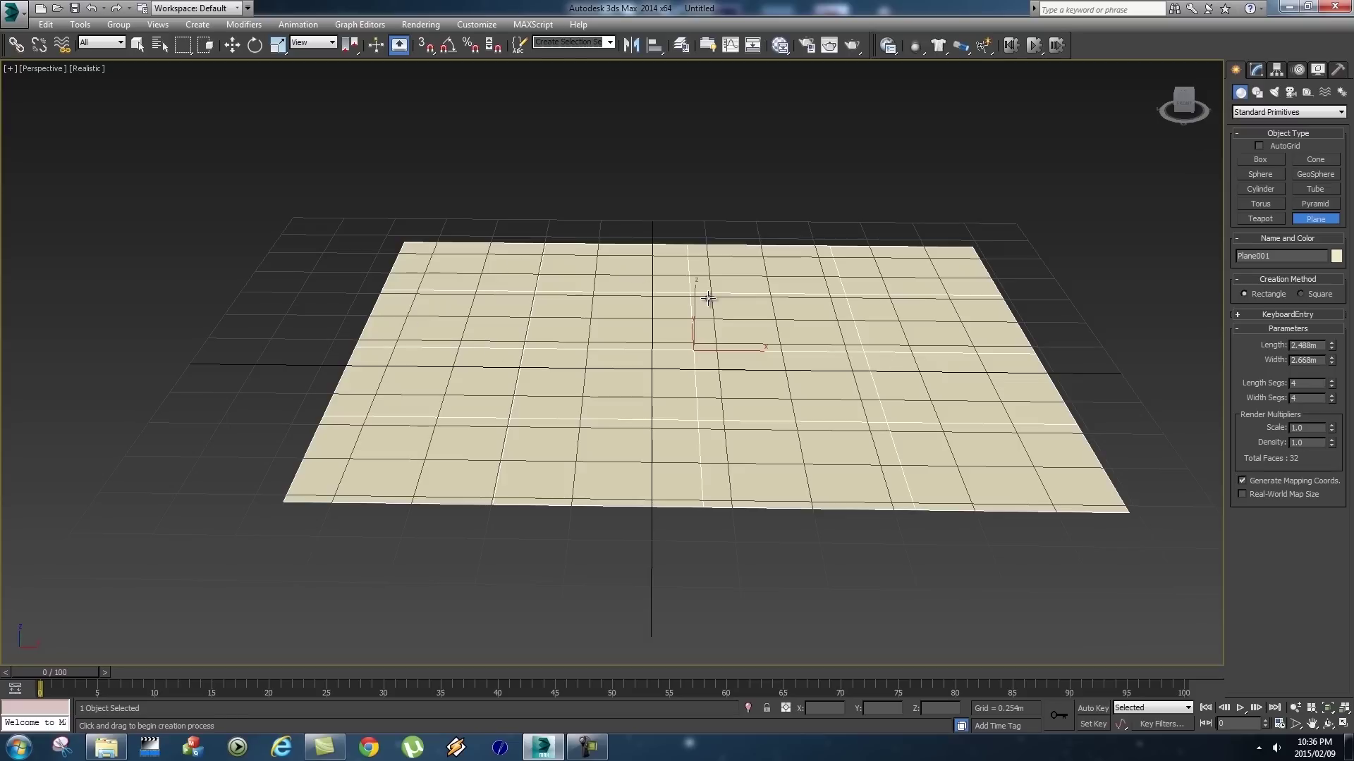
key("Delete")
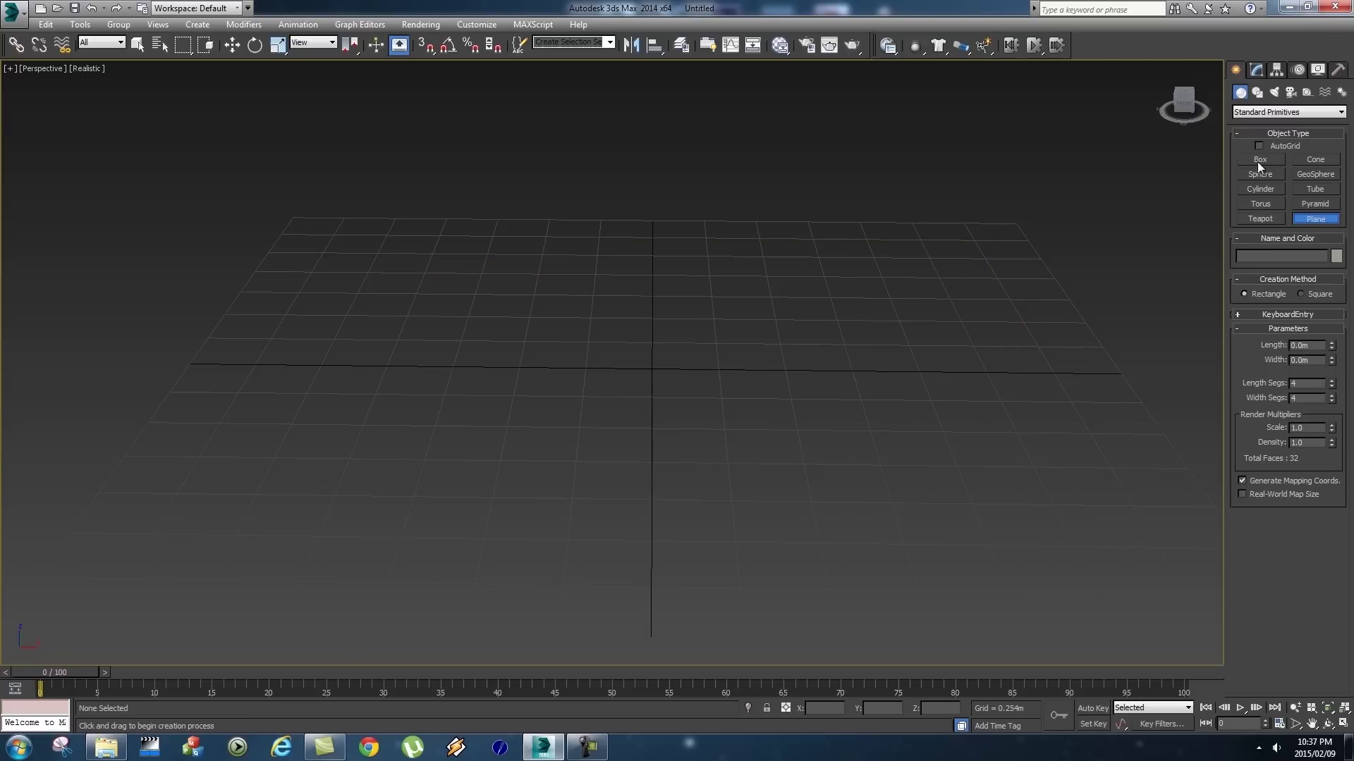
Create a box about 1.17 m long, 1.53 m wide and 0.44 m high near the grid's centre.
left_click(1261, 161)
left_click_drag(424, 318, 826, 451)
left_click(801, 350)
middle_click_drag(885, 412, 846, 421, "alt")
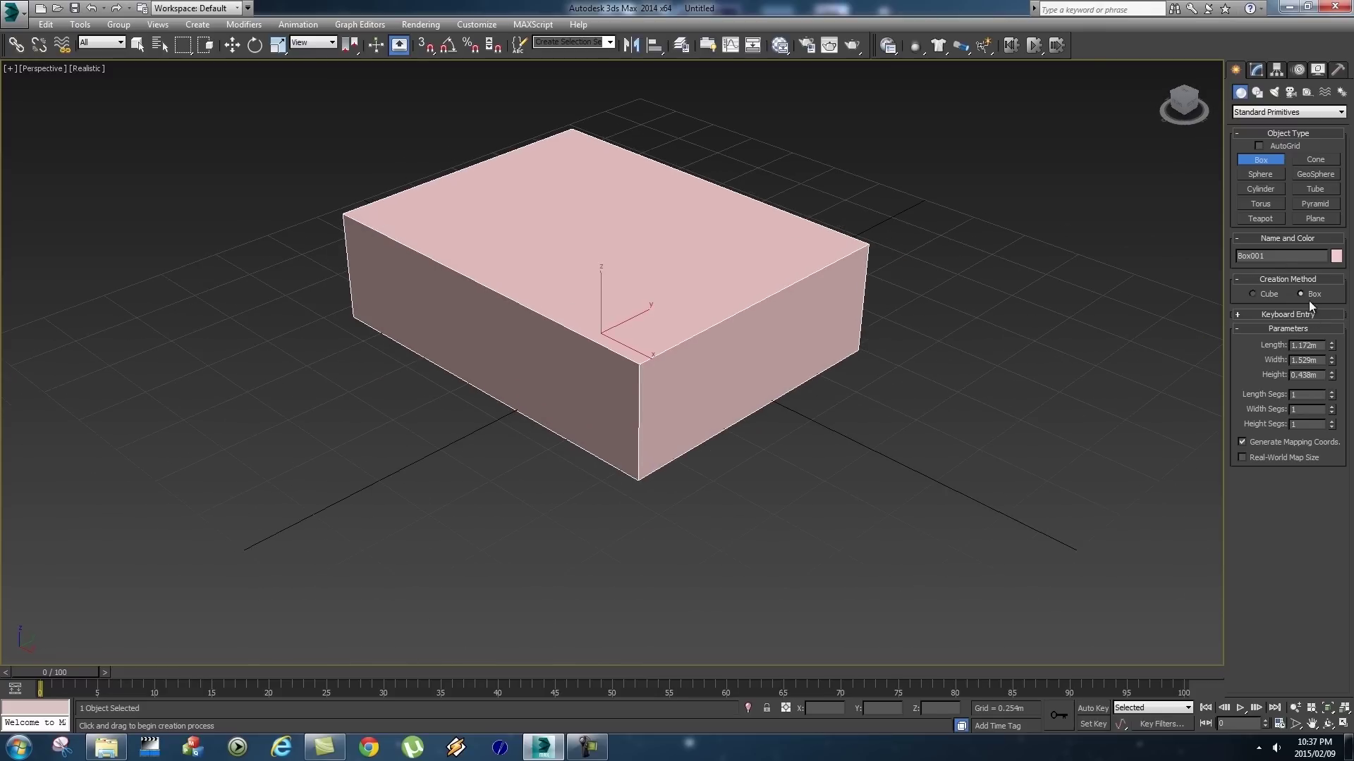
Set the box's length to 2 m, width to 1 m and height to 0.4 m, and delete the box.
left_click_drag(1319, 345, 1278, 348)
type("2")
key("Return")
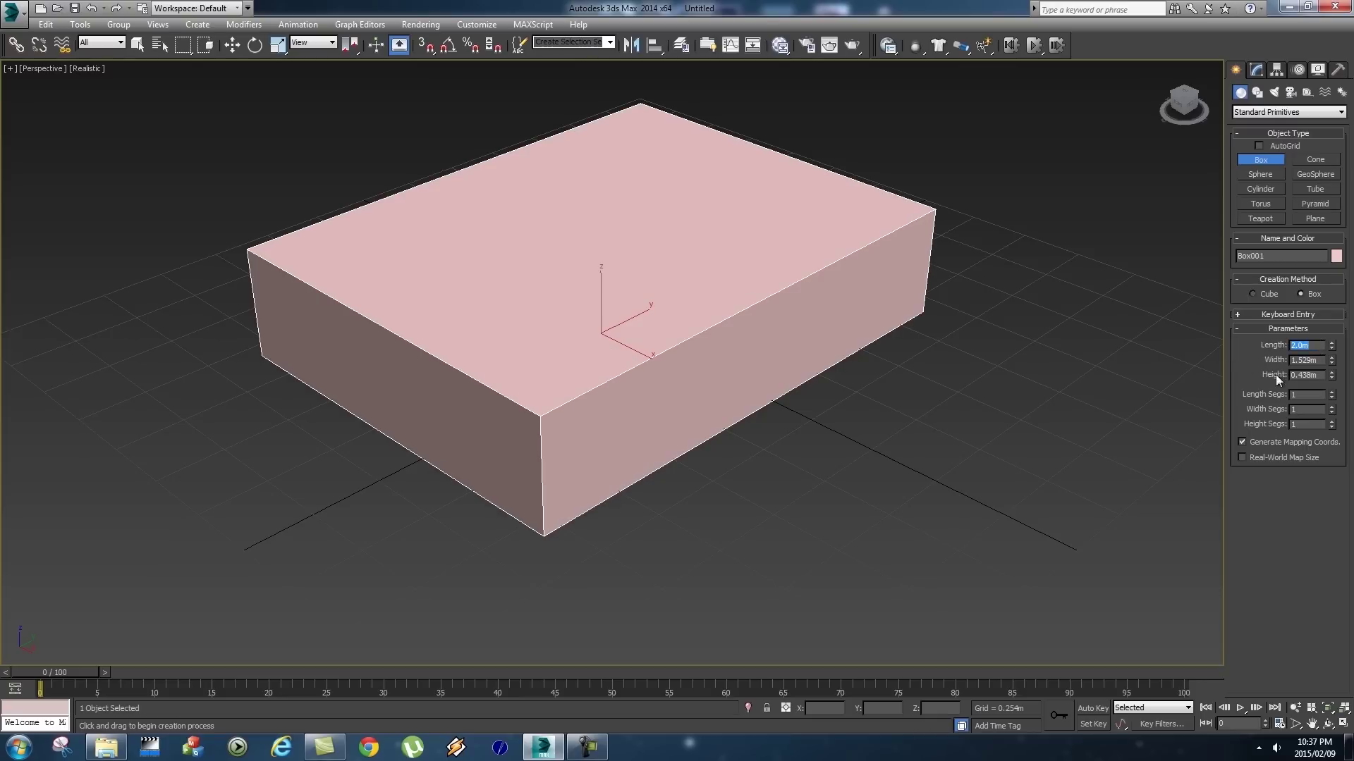
double_click(1322, 361)
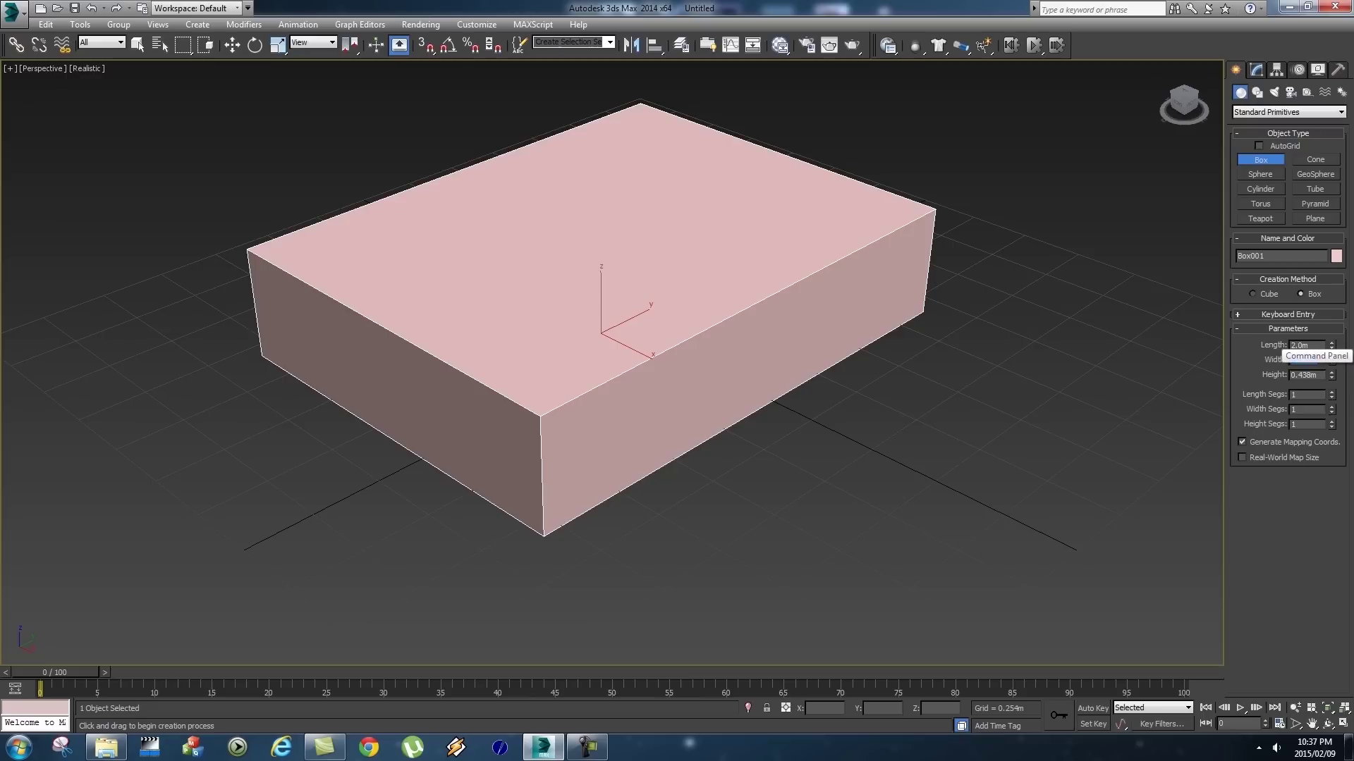
type("1")
key("Return")
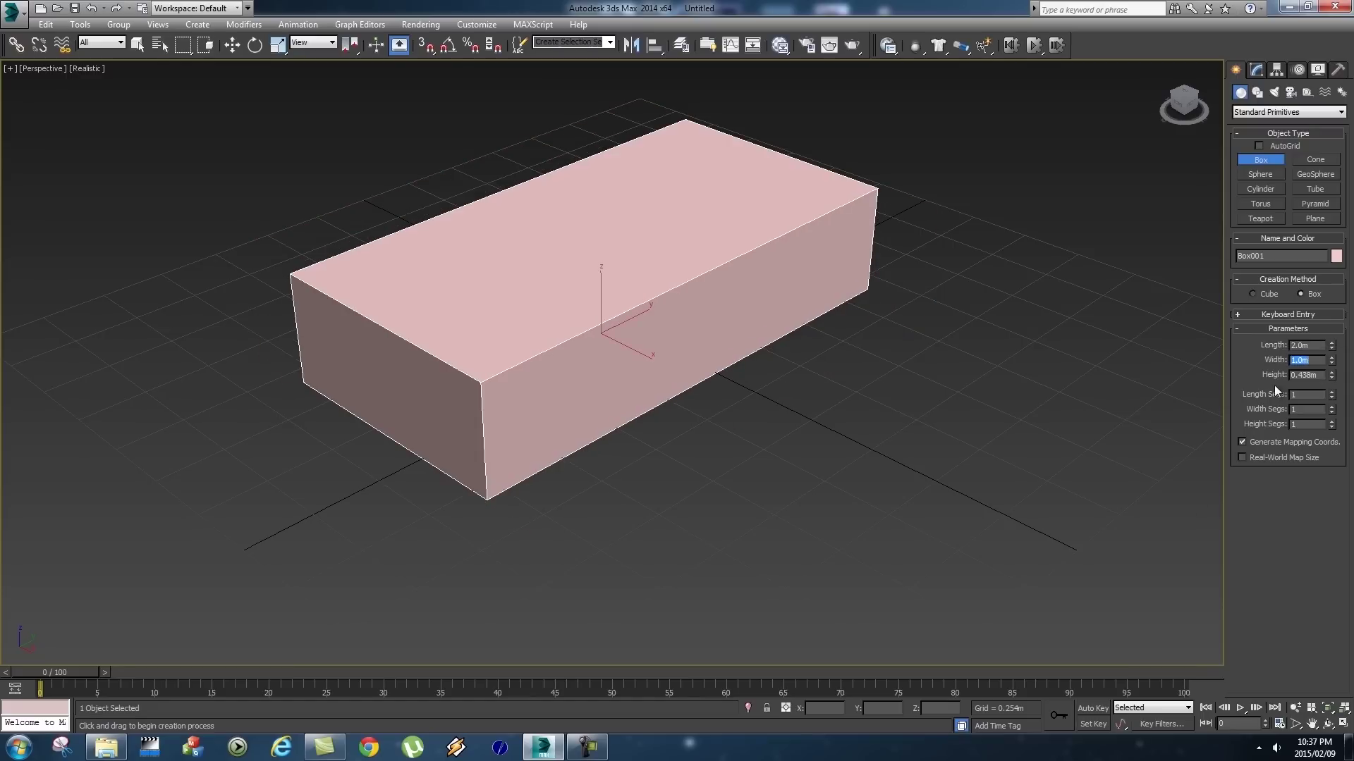
double_click(1319, 375)
type("0.4")
key("Return")
middle_click_drag(764, 366, 727, 403, "alt")
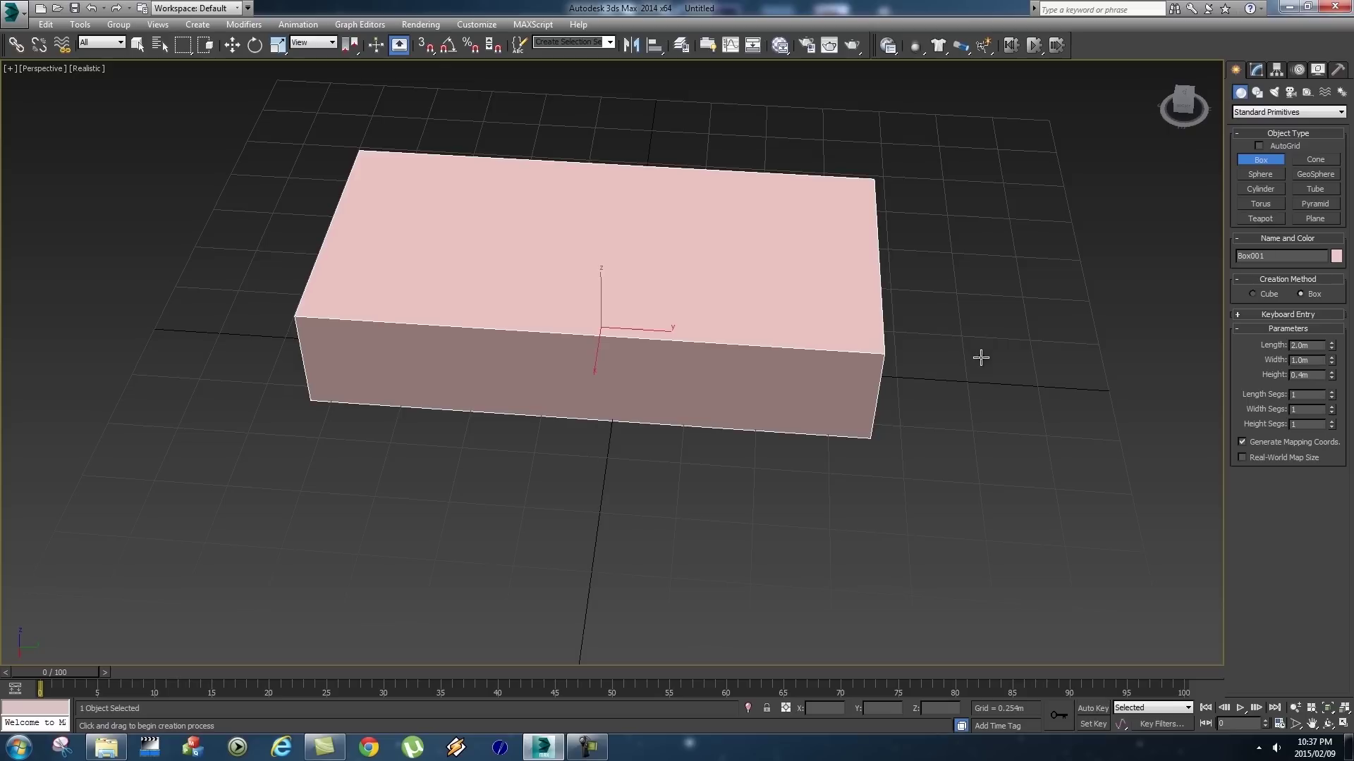
key("Delete")
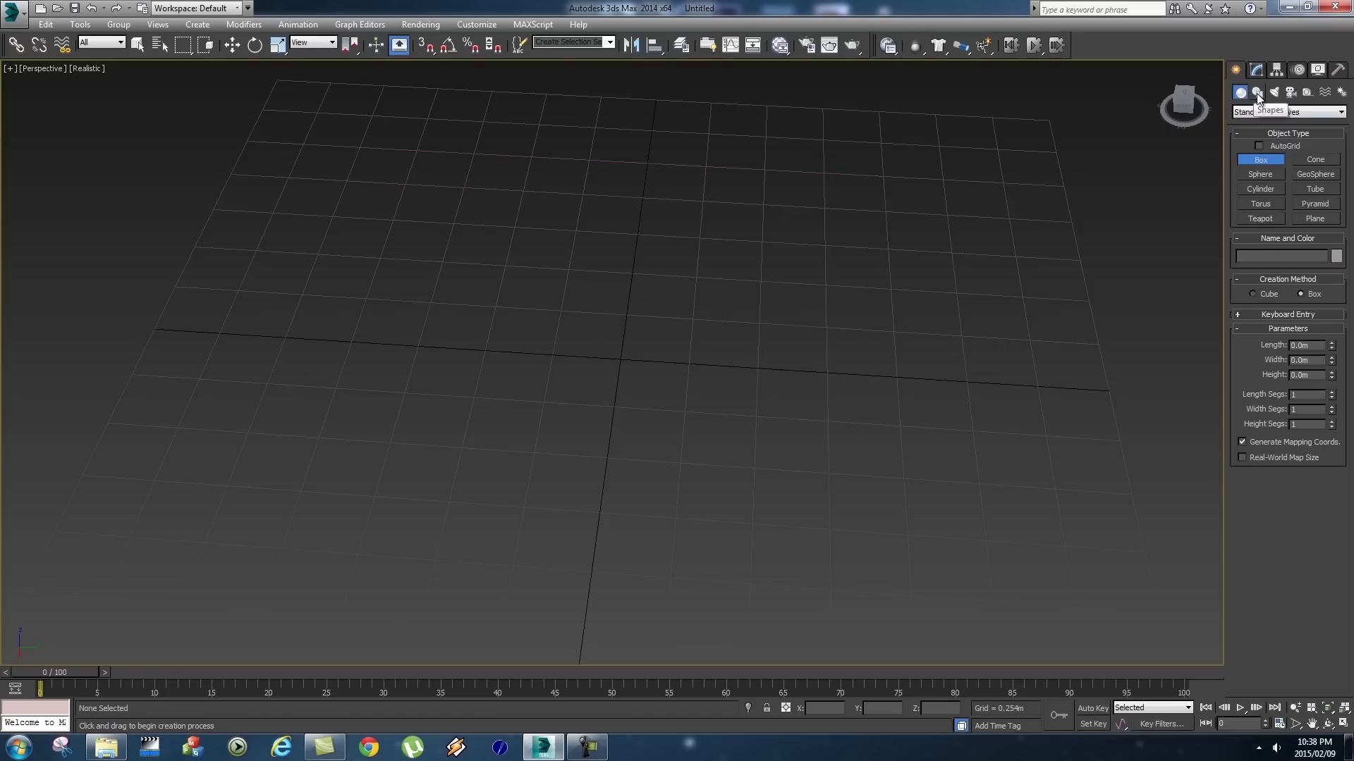
Draw an irregular, closed eight-point Line spline with straight corners across the grid, and delete it.
left_click(1256, 93)
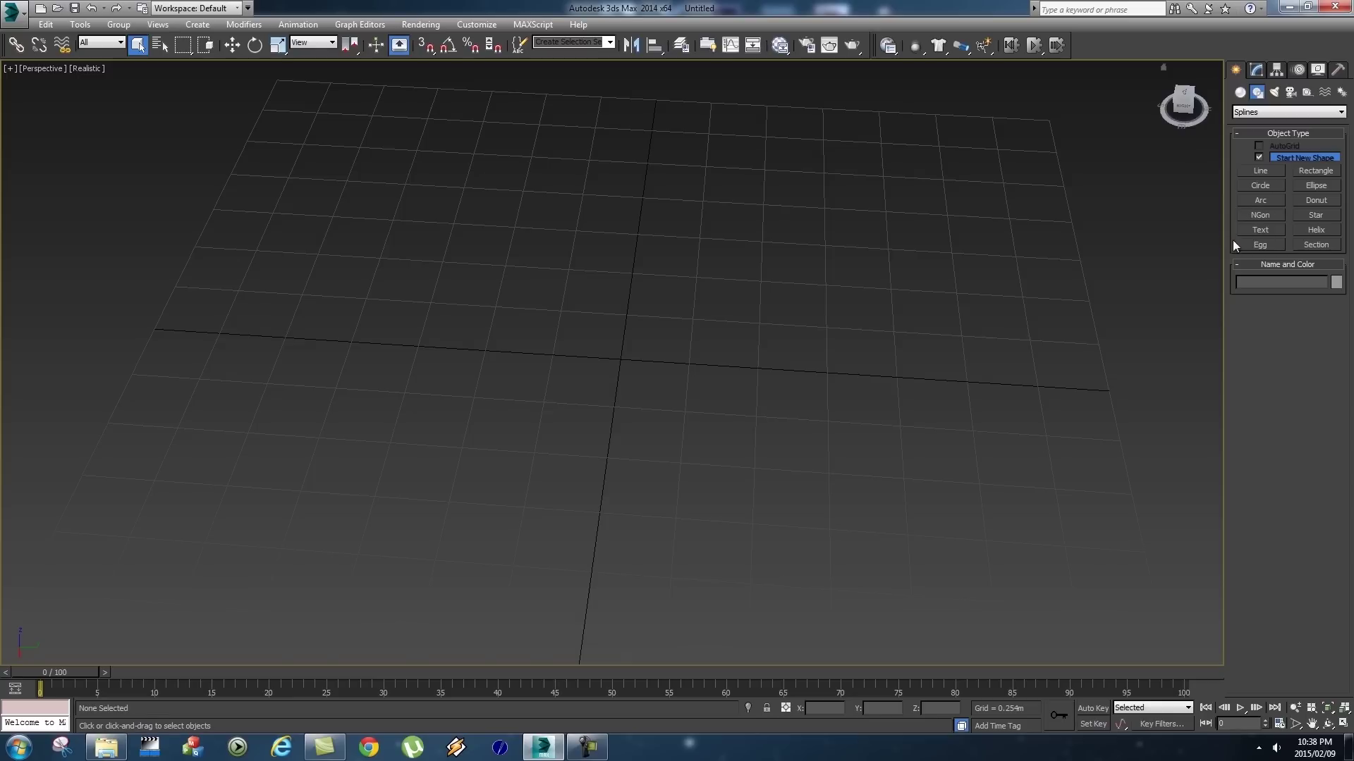
middle_click_drag(1090, 315, 858, 387, "alt")
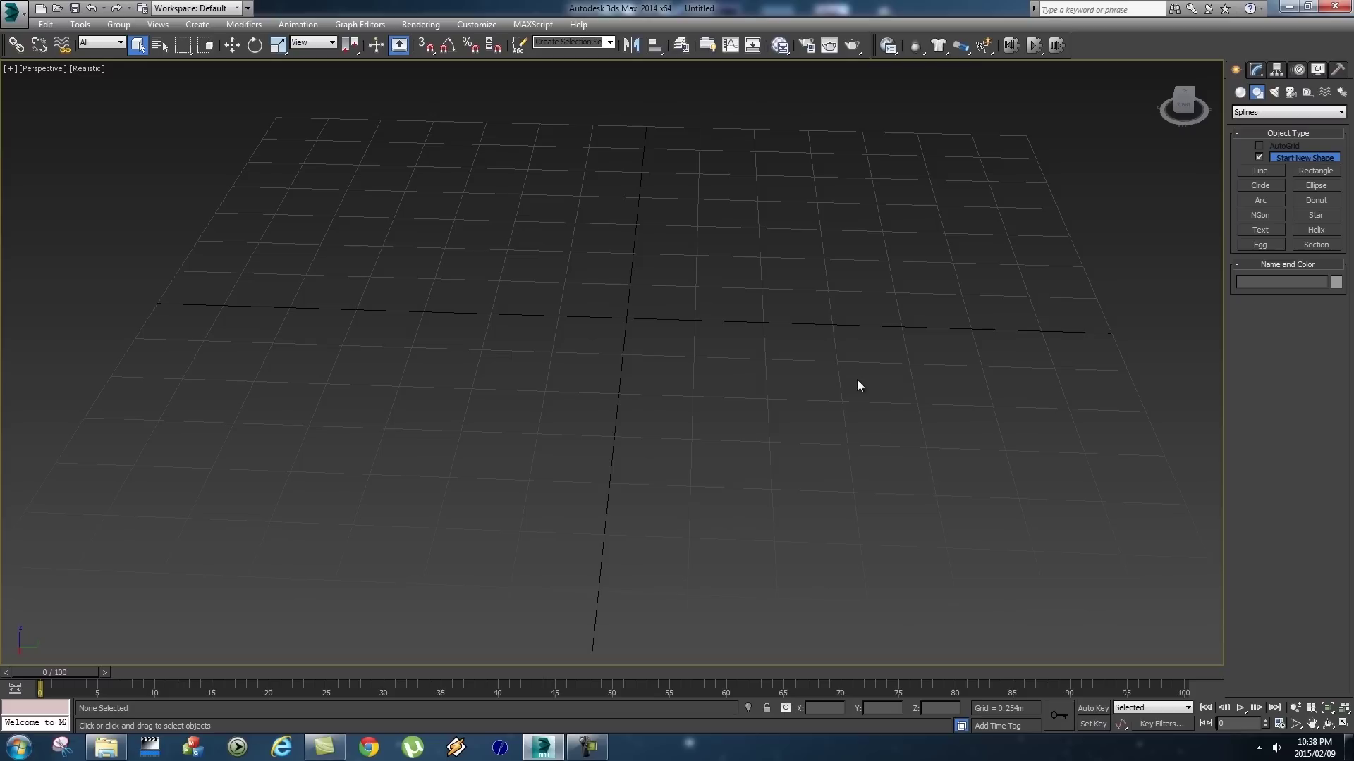
left_click(1262, 171)
left_click(407, 190)
left_click(881, 186)
left_click(974, 545)
left_click(544, 514)
left_click(805, 318)
left_click(645, 299)
left_click(378, 489)
left_click(311, 428)
left_click(253, 328)
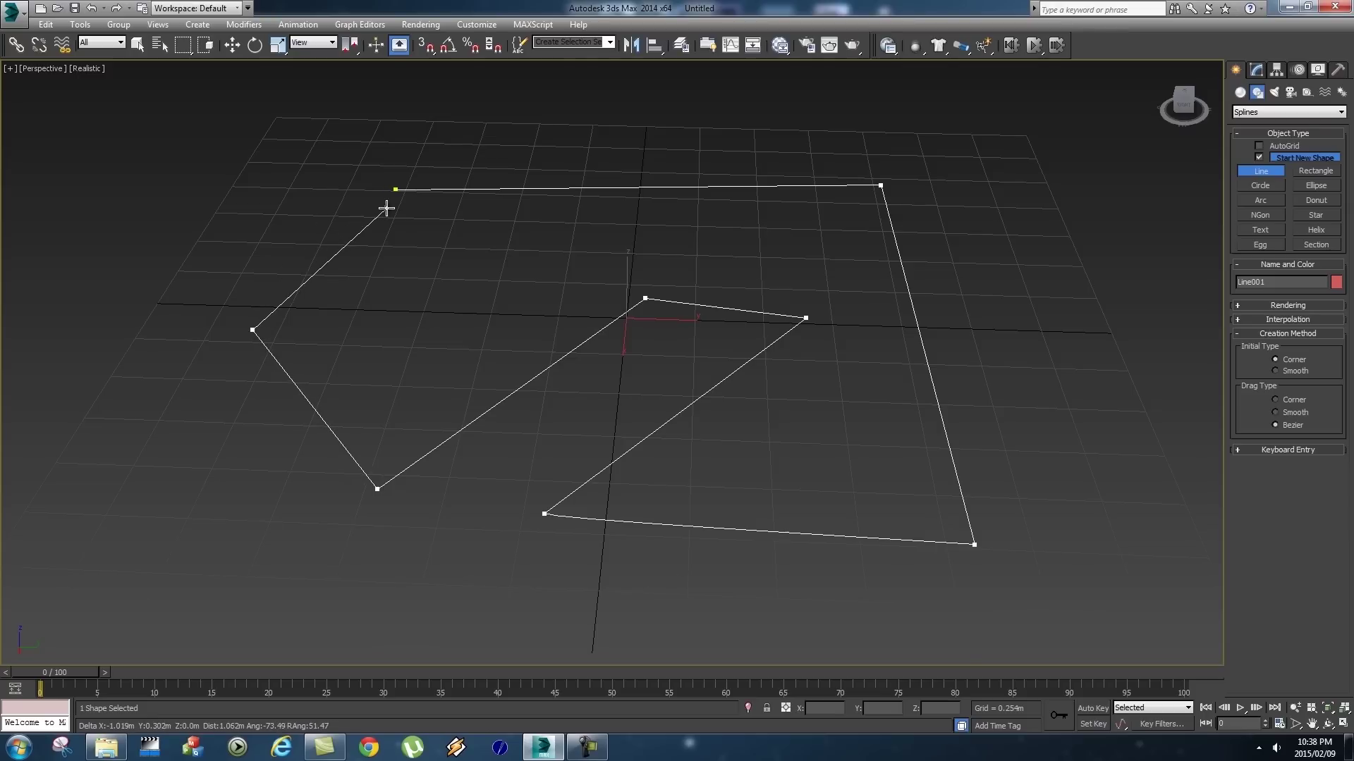
left_click(395, 190)
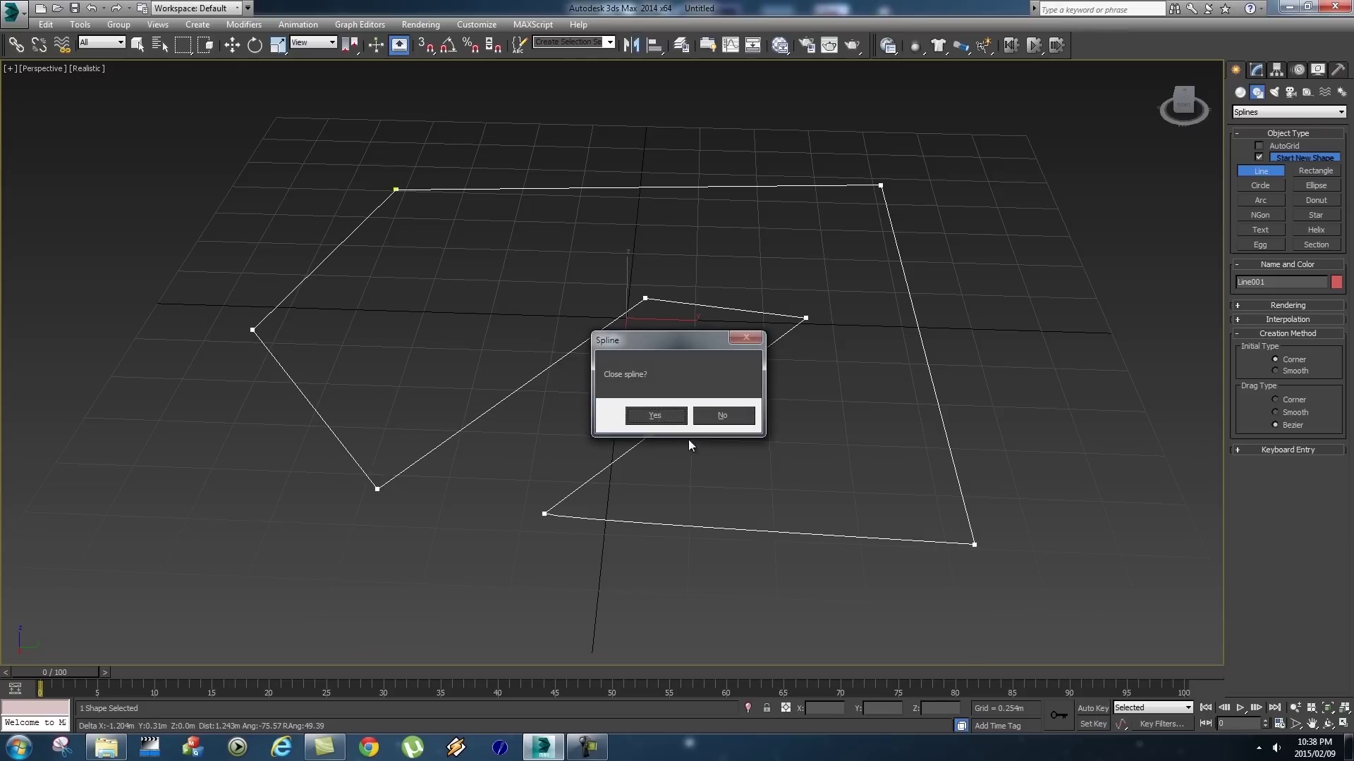
left_click(655, 416)
middle_click_drag(982, 471, 666, 403, "alt")
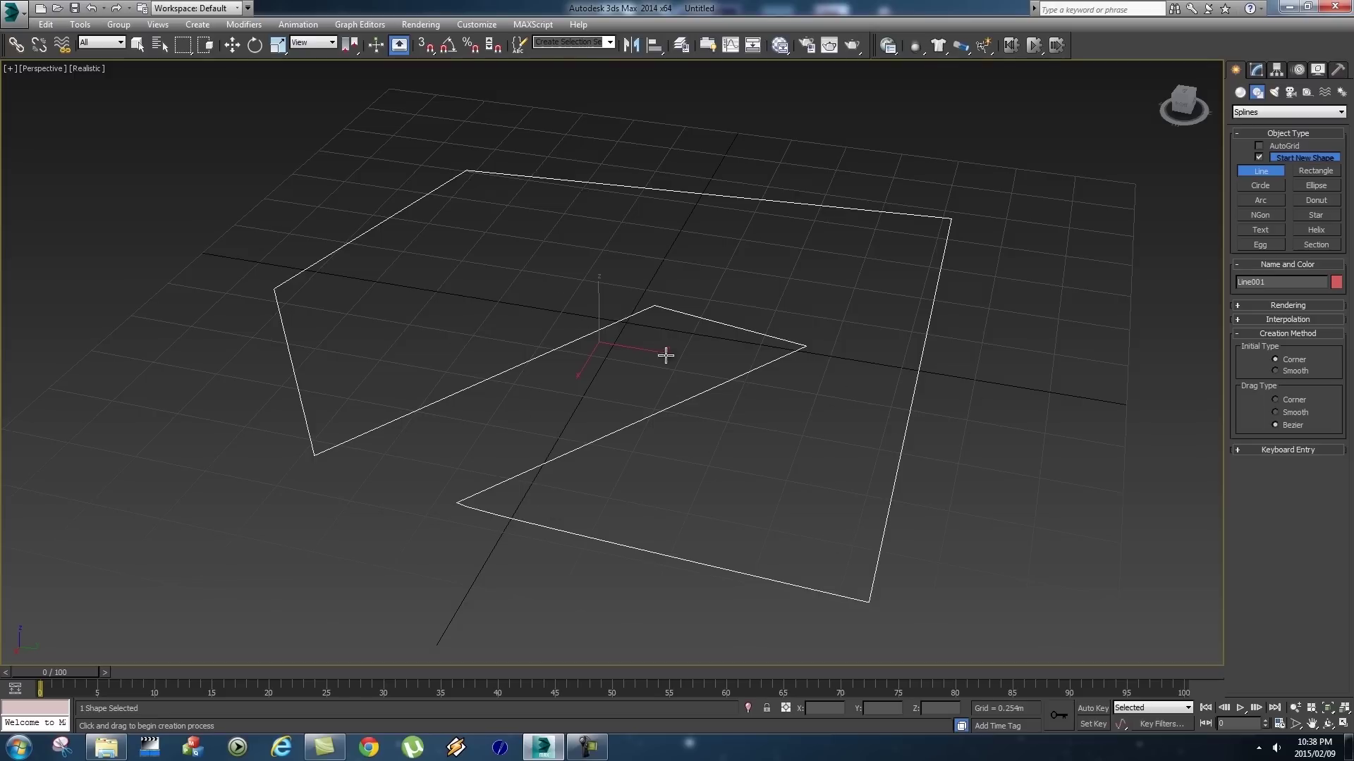
key("Delete")
Create a circle spline near the grid's centre, and delete it.
left_click(1261, 184)
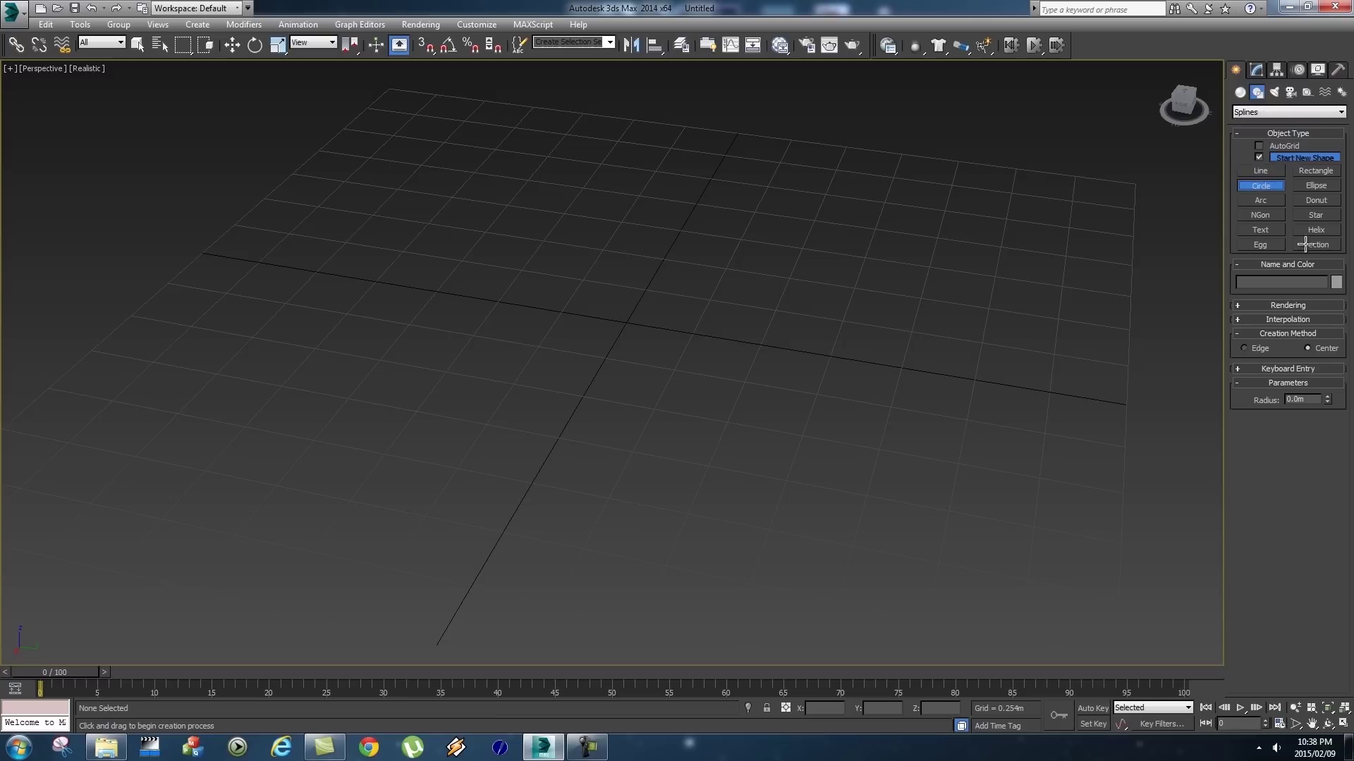
left_click_drag(516, 344, 773, 342)
middle_click_drag(862, 414, 764, 426, "alt")
key("Delete")
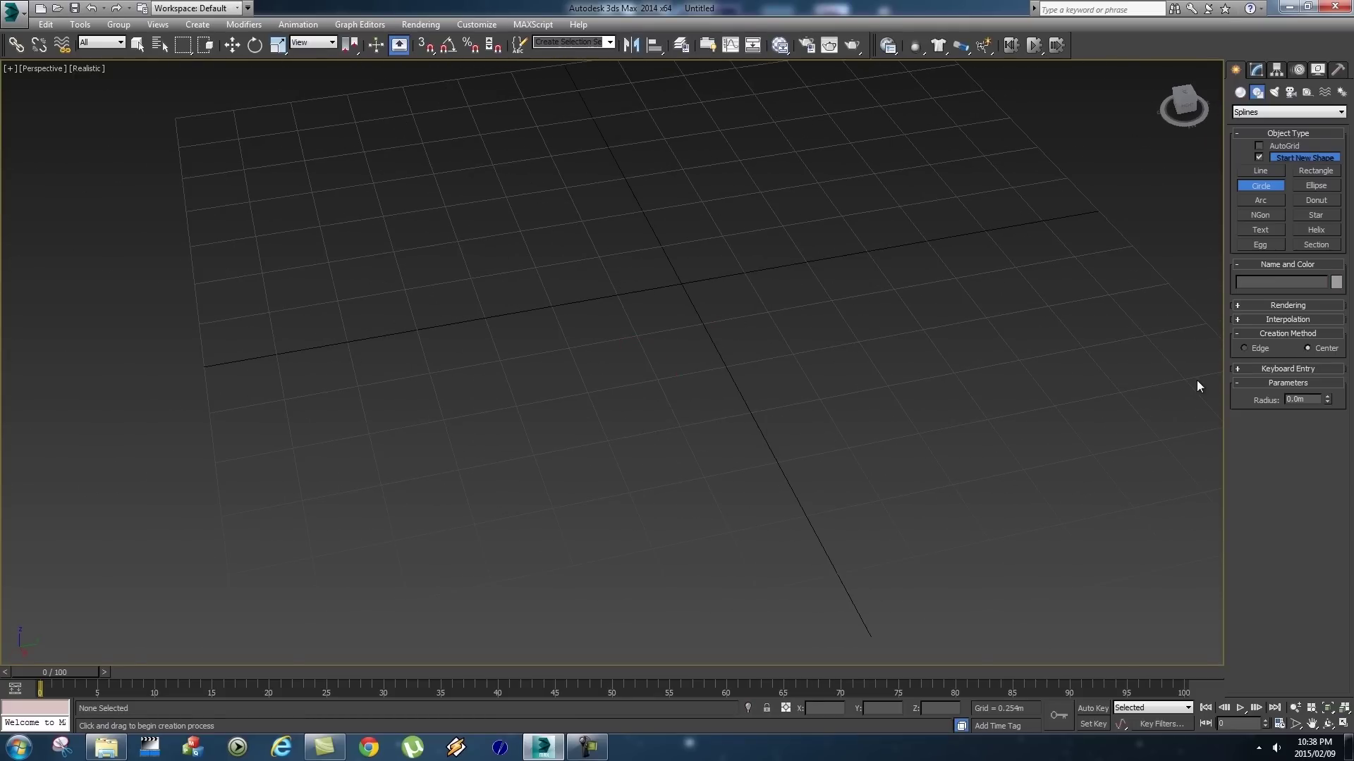
Place a Text spline on the grid and change its wording to VFX.
left_click(1259, 230)
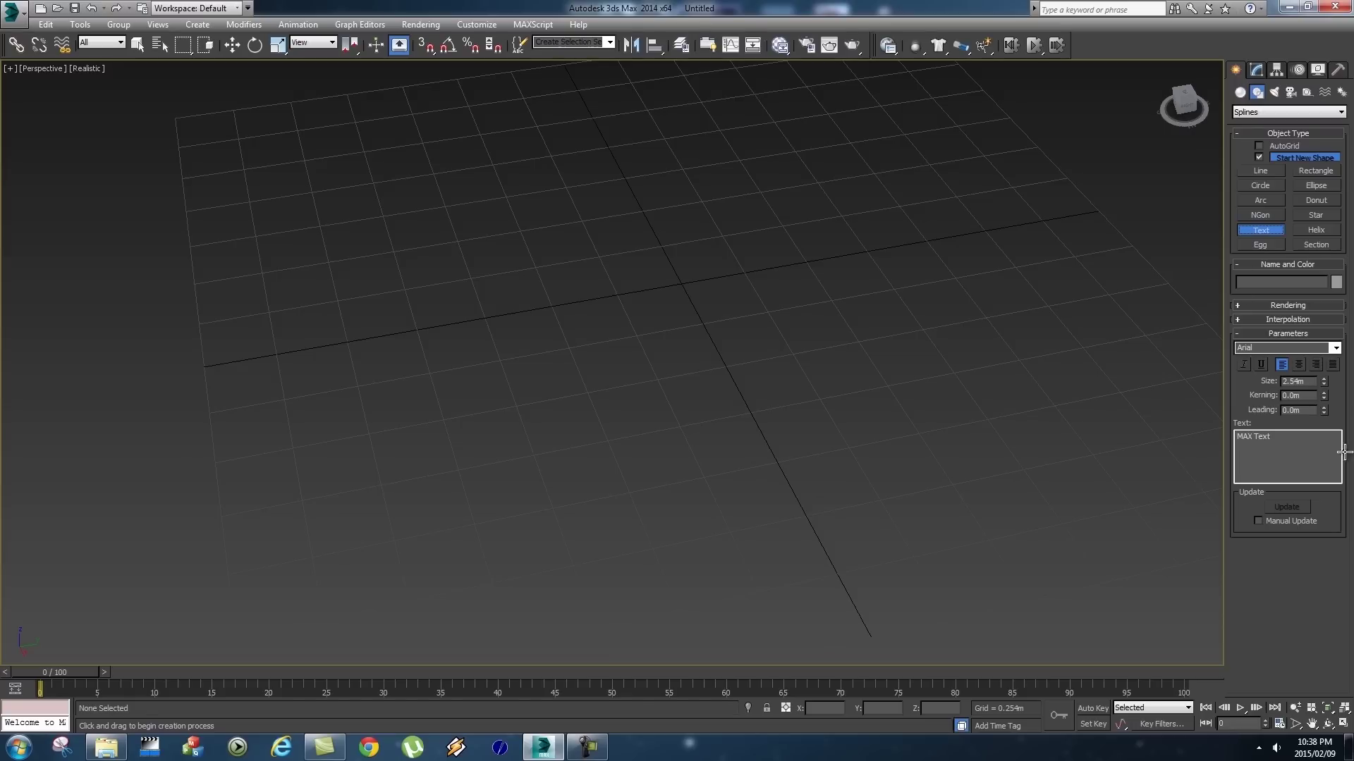
left_click(468, 335)
scroll(649, 451, "down", 5)
middle_click_drag(657, 383, 649, 383, "alt")
middle_click_drag(538, 380, 611, 420, "alt")
key("ctrl+a")
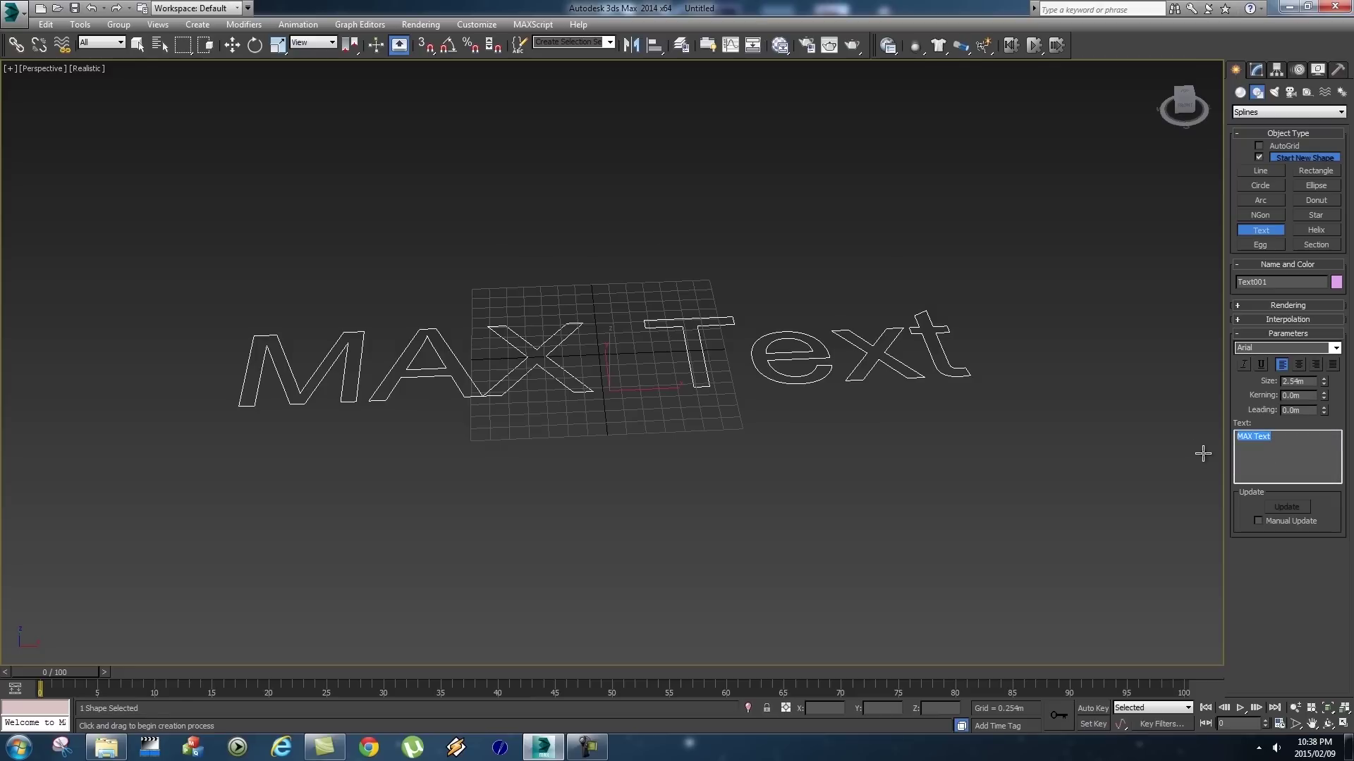
type("VFX")
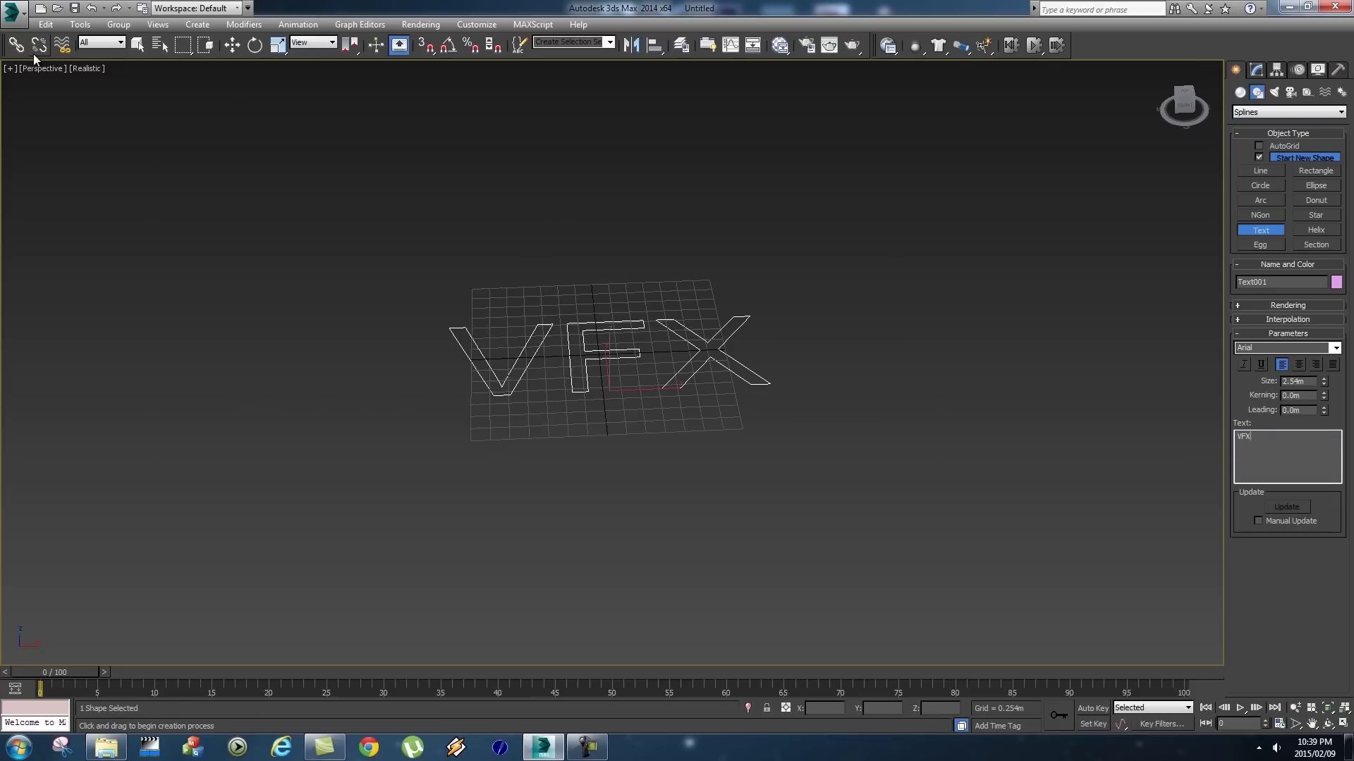
left_click(138, 45)
scroll(619, 345, "up", 5)
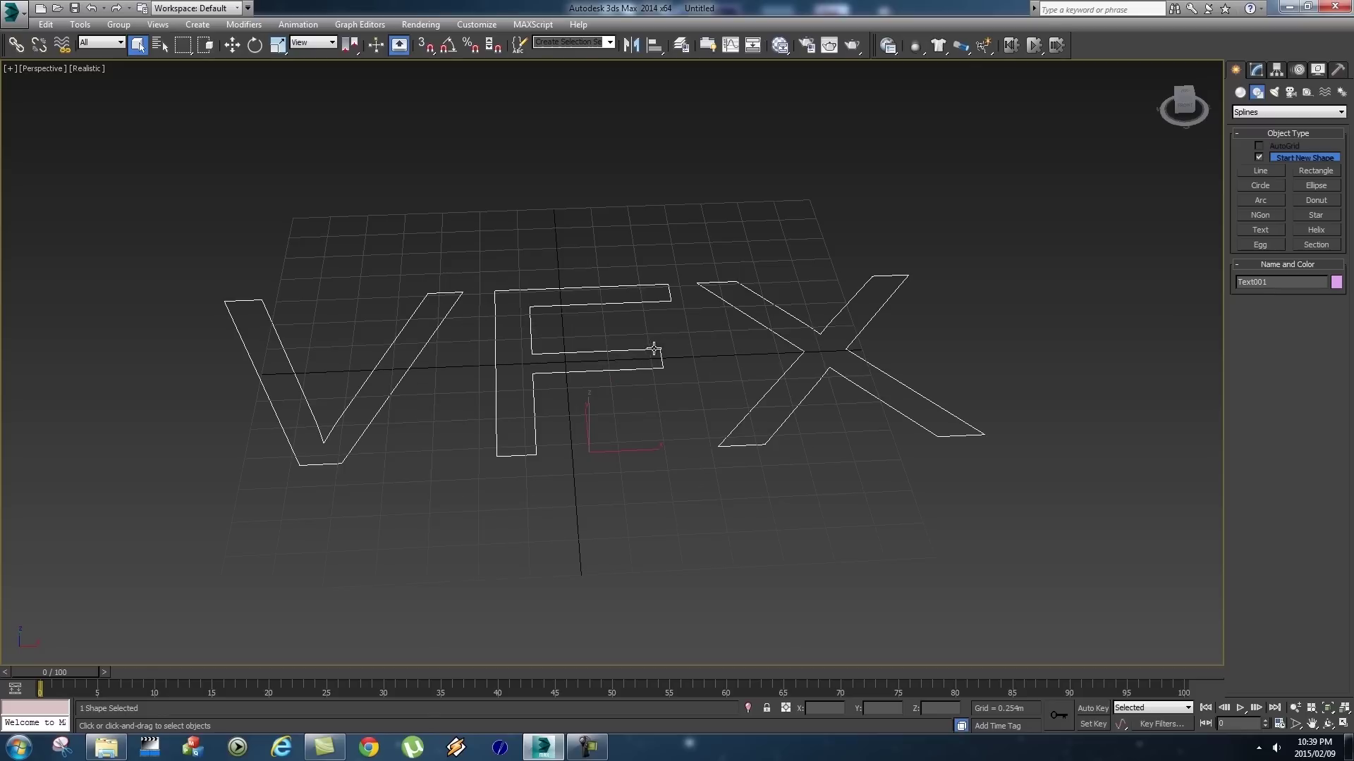
Try Arial Black and Batang on the VFX text, return it to Arial, and set its size to about 2.49 m.
left_click(1255, 71)
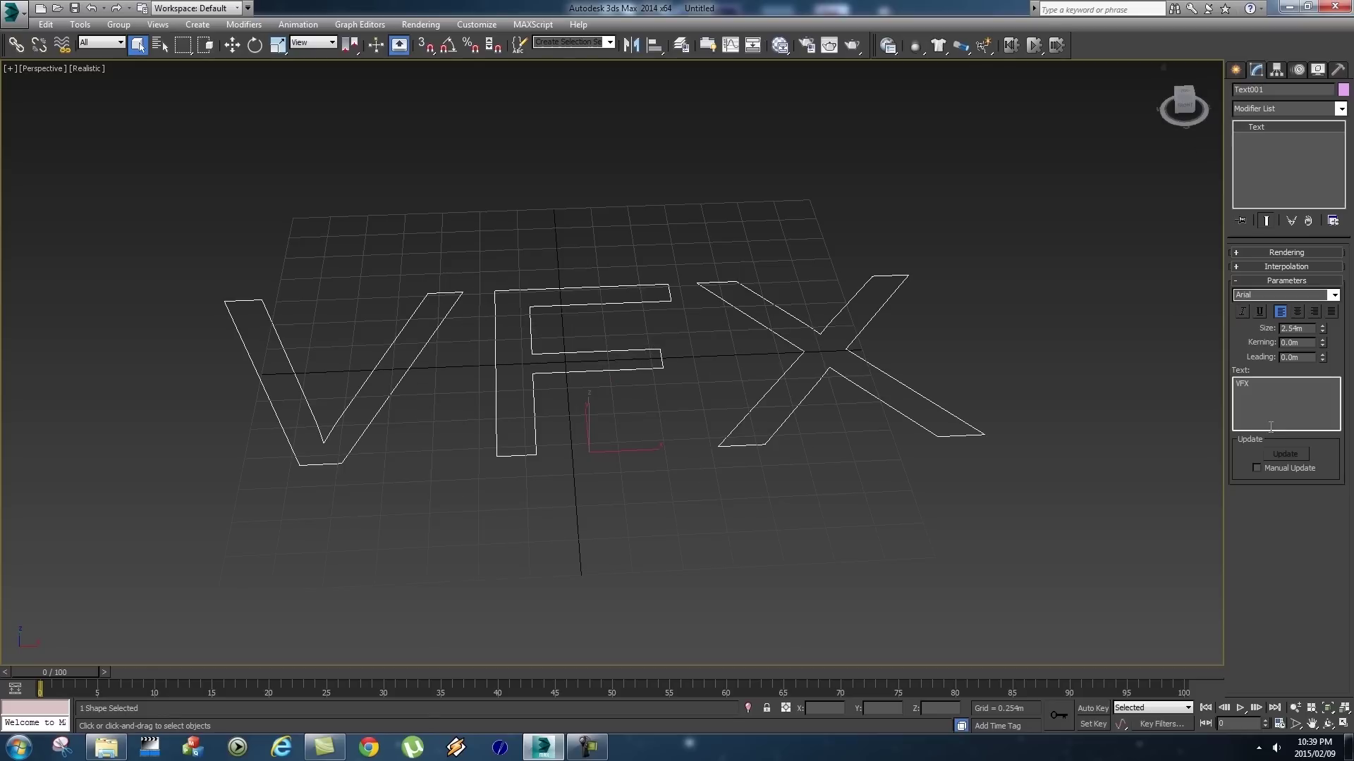
left_click(1333, 295)
left_click(1252, 318)
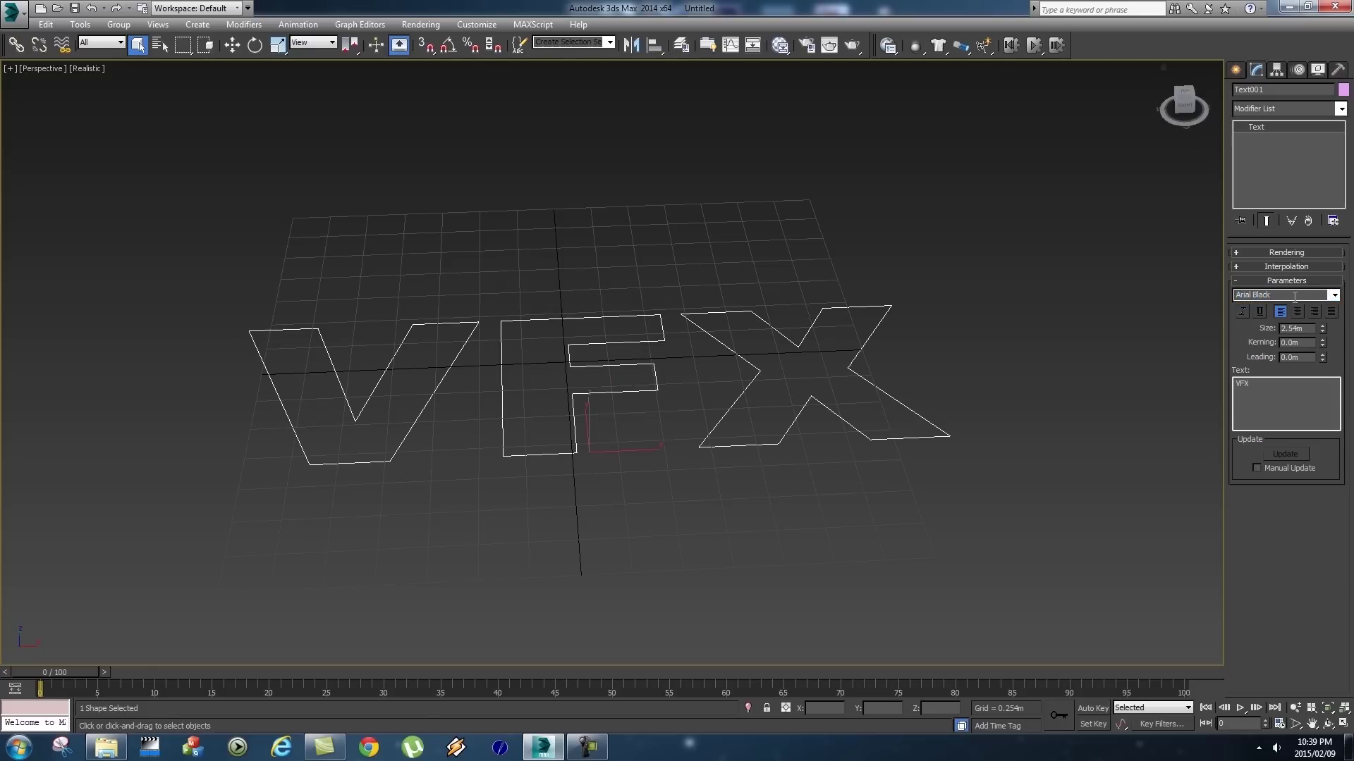
scroll(1295, 297, "down", 7)
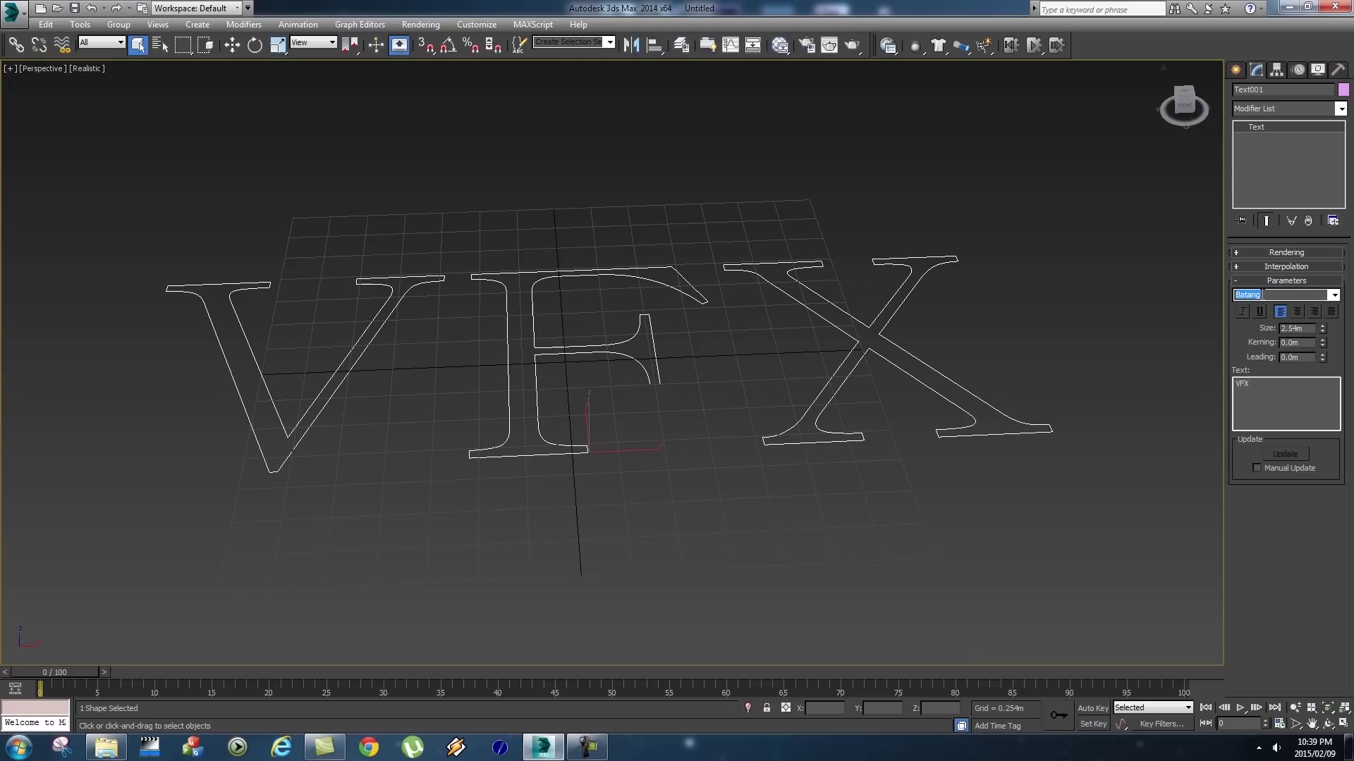
scroll(1263, 296, "up", 3)
left_click_drag(1322, 330, 1321, 361)
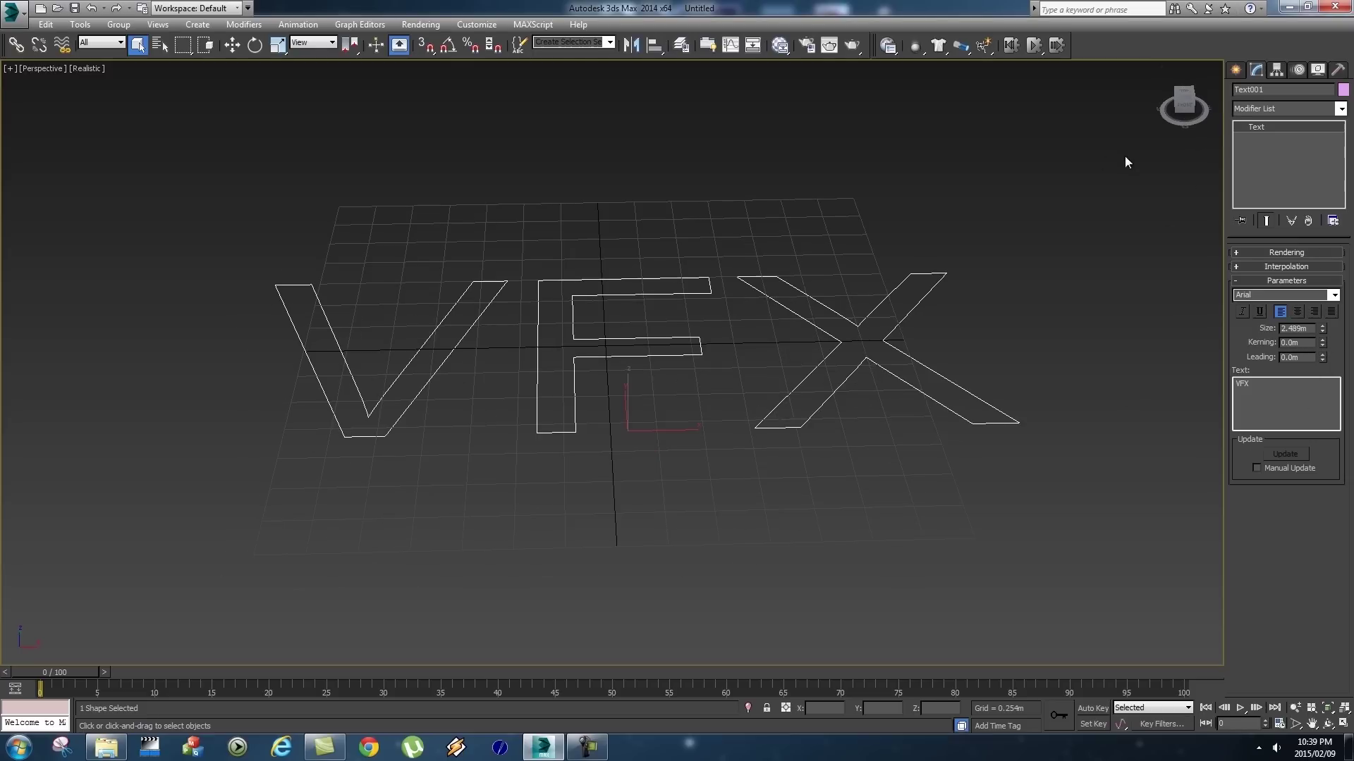
Apply an Extrude modifier to the VFX text and raise its amount to about 0.98 m.
left_click(1339, 109)
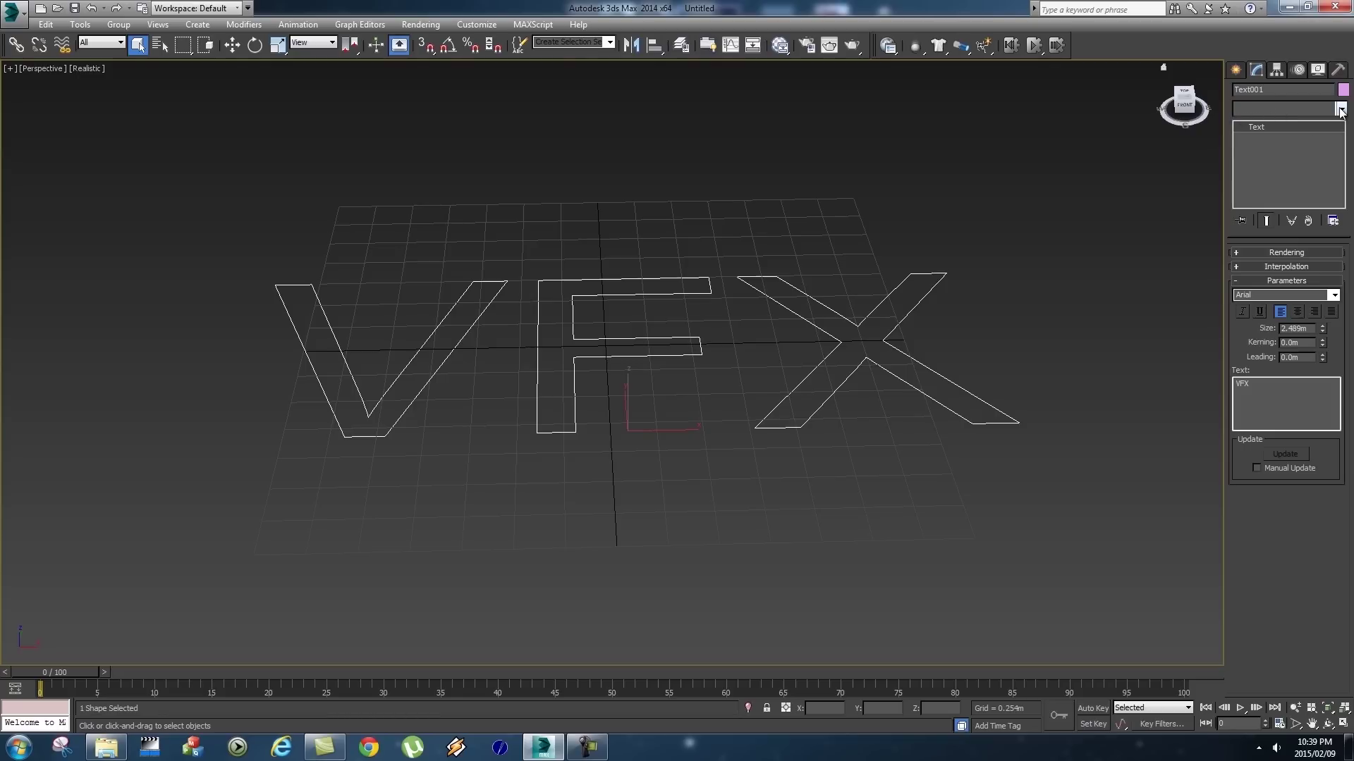
left_click(1149, 182)
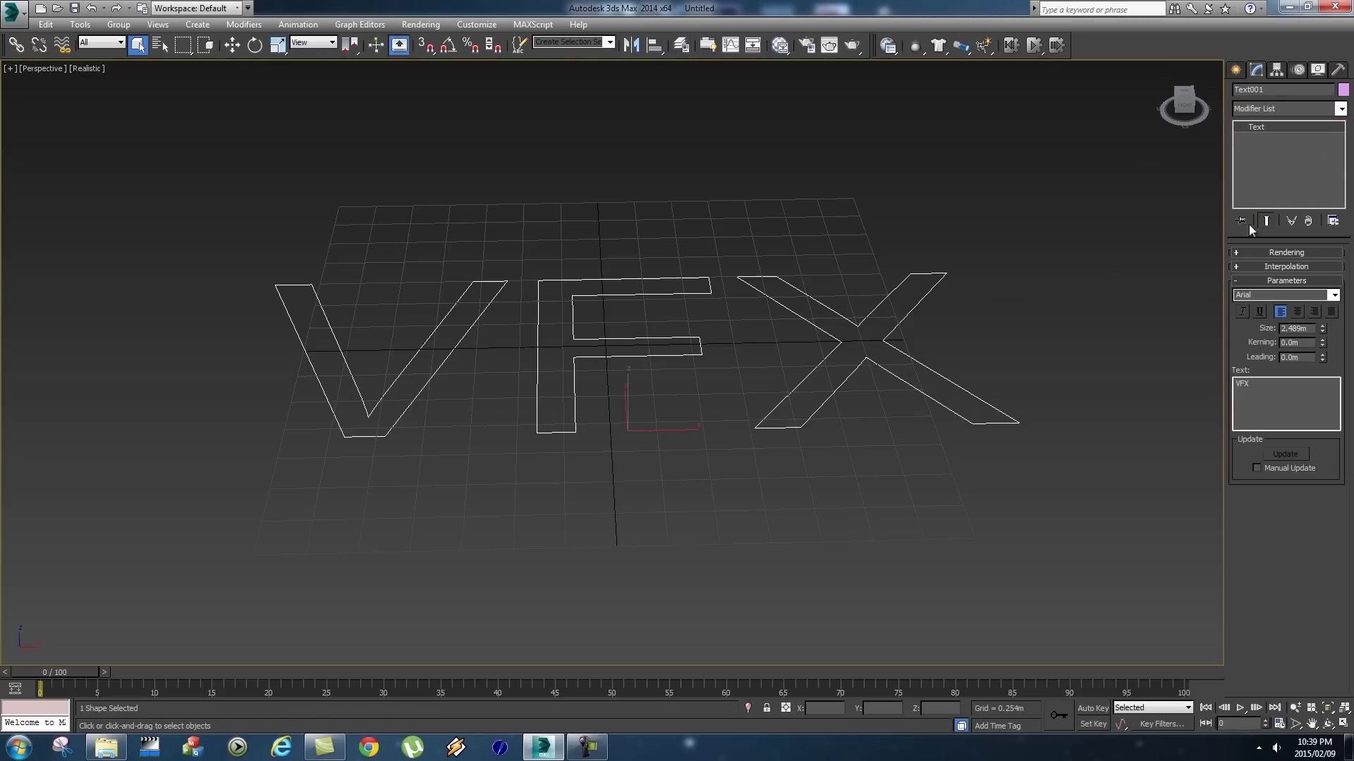
left_click(1340, 108)
left_click_drag(1341, 169, 1340, 296)
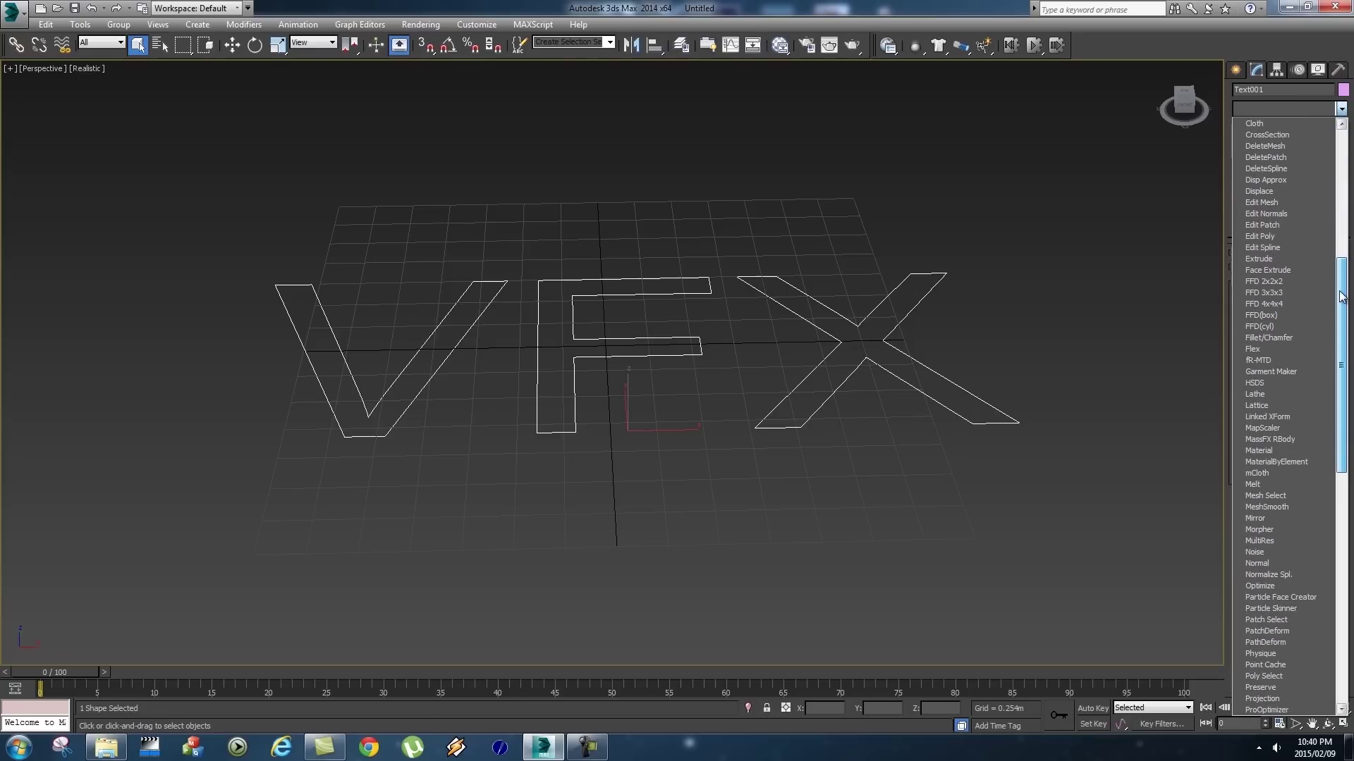
left_click(1259, 258)
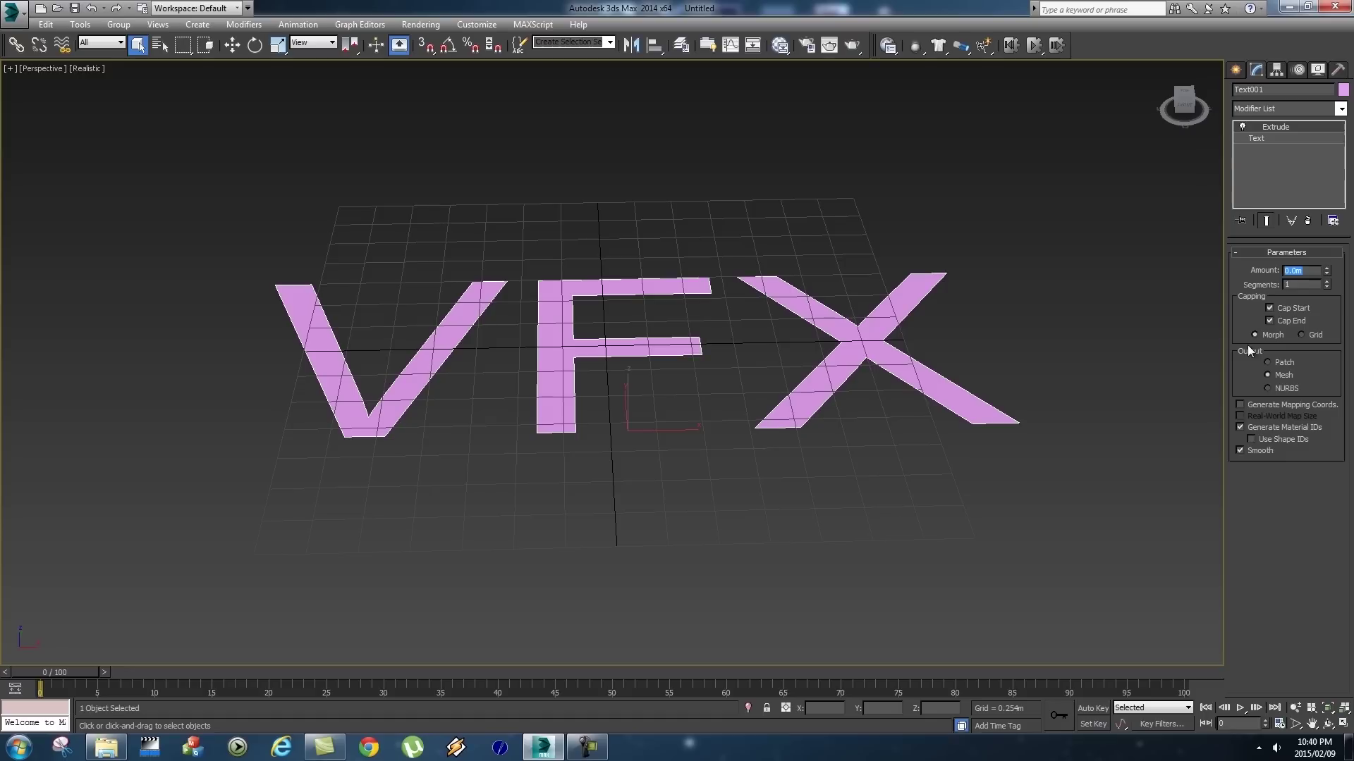
left_click_drag(1325, 273, 1328, 208)
middle_click_drag(702, 413, 762, 398, "alt")
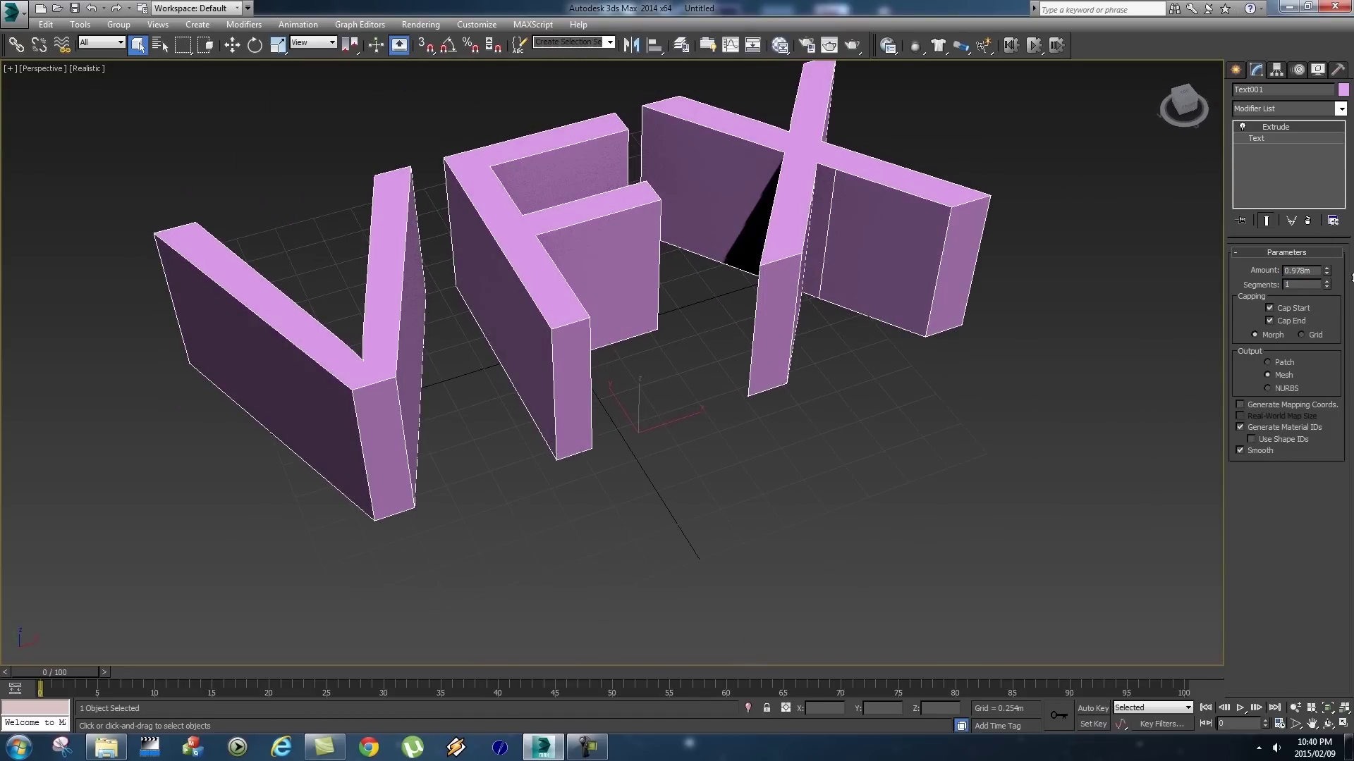
Set the VFX text's extrusion amount to 0.5 m, inspect the letters, and delete the text.
mouse_move(1320, 270)
left_mouse_down()
mouse_move(1325, 299)
mouse_move(1322, 280)
left_mouse_up()
type("0.5")
key("Return")
middle_click_drag(787, 335, 820, 352, "alt")
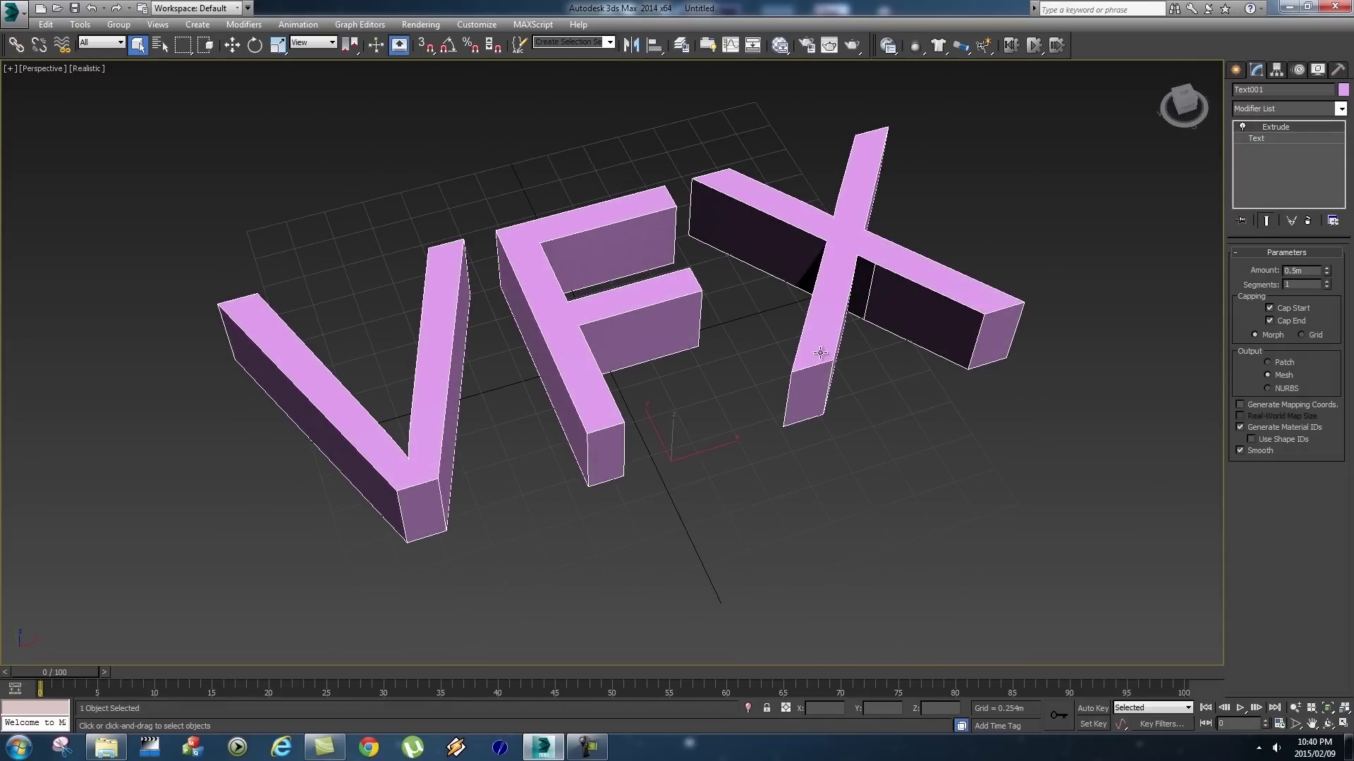
middle_click_drag(773, 393, 768, 406, "alt")
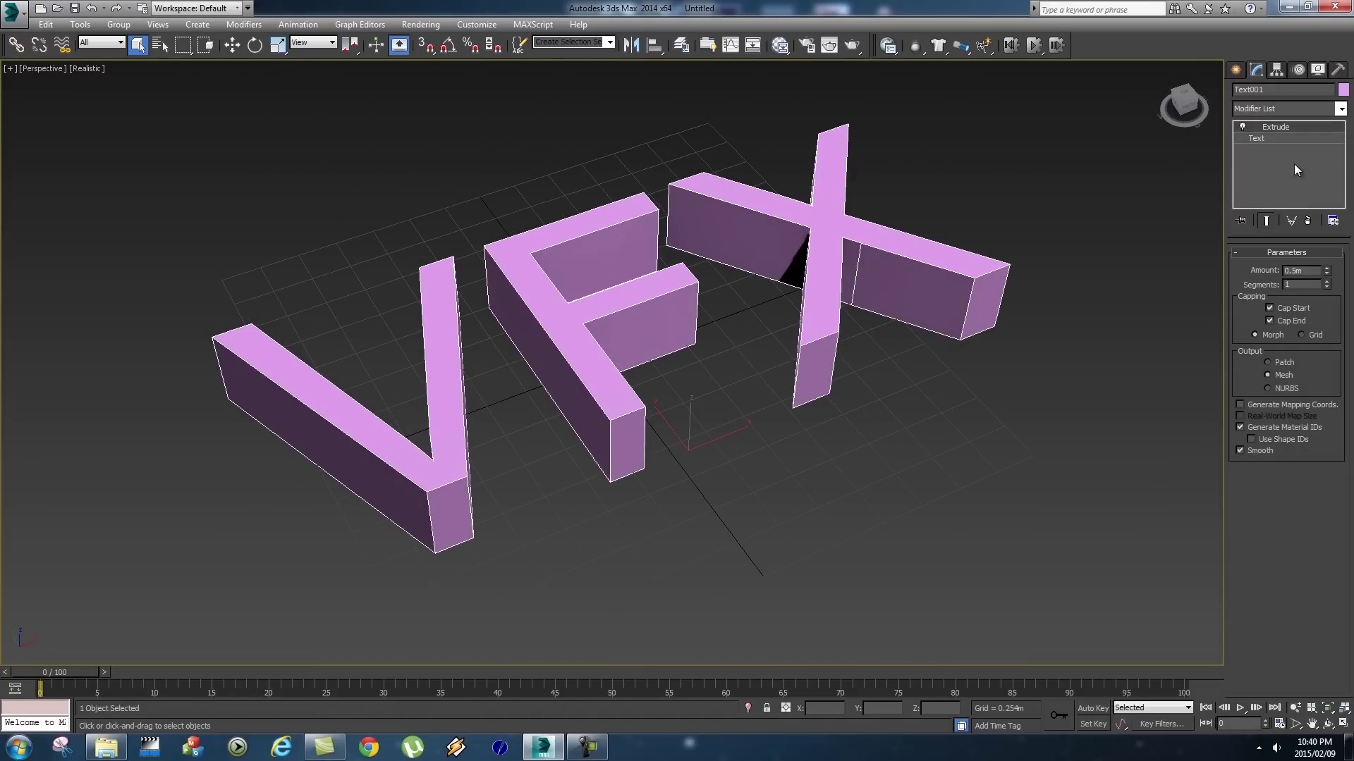
key("Delete")
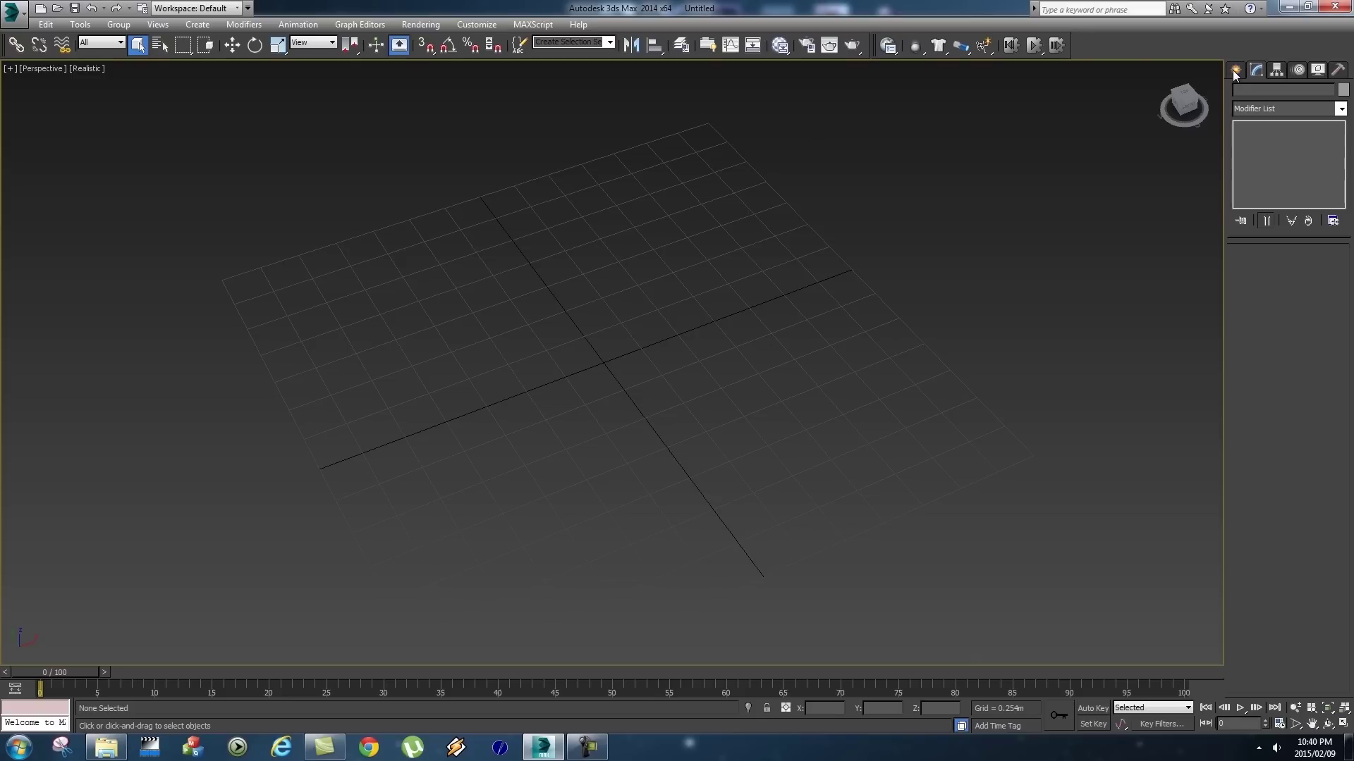
Create a large teapot primitive at the grid's centre, and delete it.
left_click(1234, 70)
left_click(1240, 93)
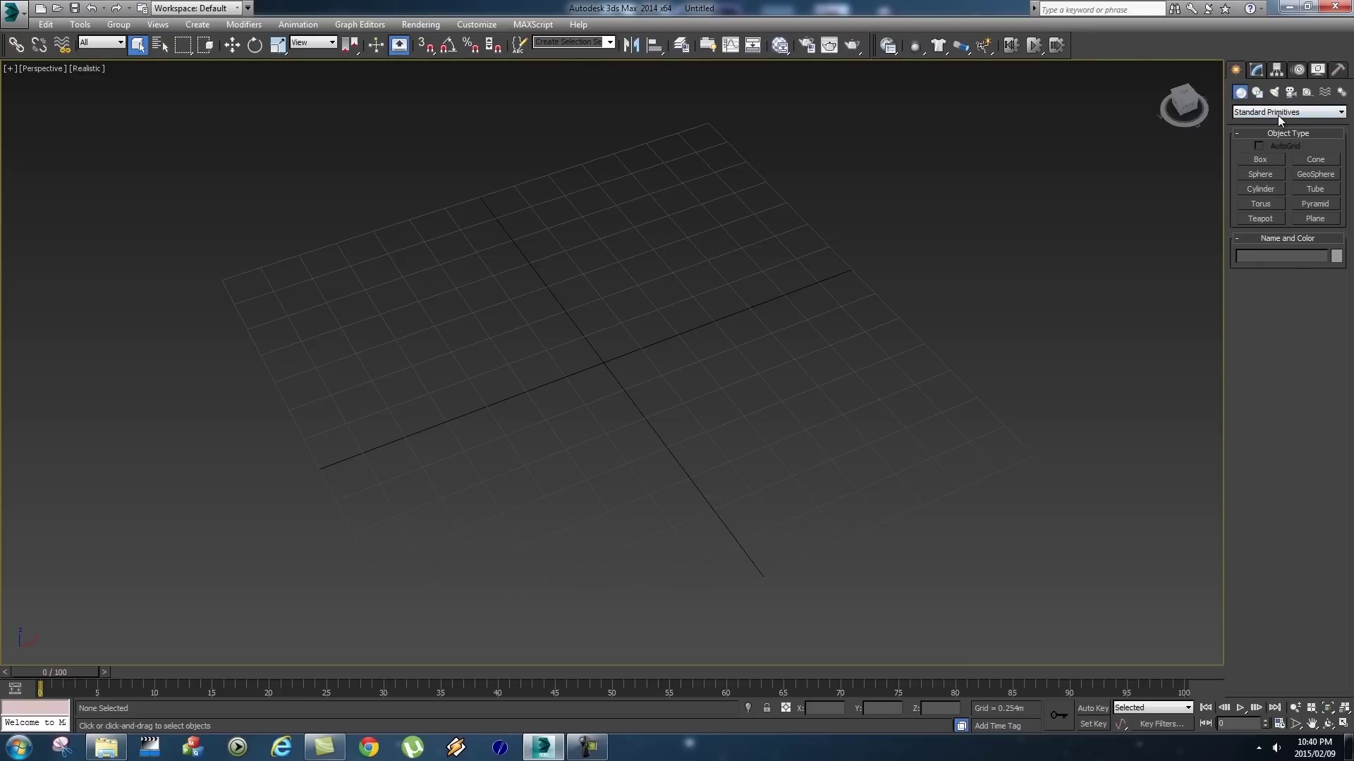
left_click(1261, 218)
left_click_drag(600, 371, 883, 421)
middle_click_drag(883, 421, 918, 374, "alt")
key("Delete")
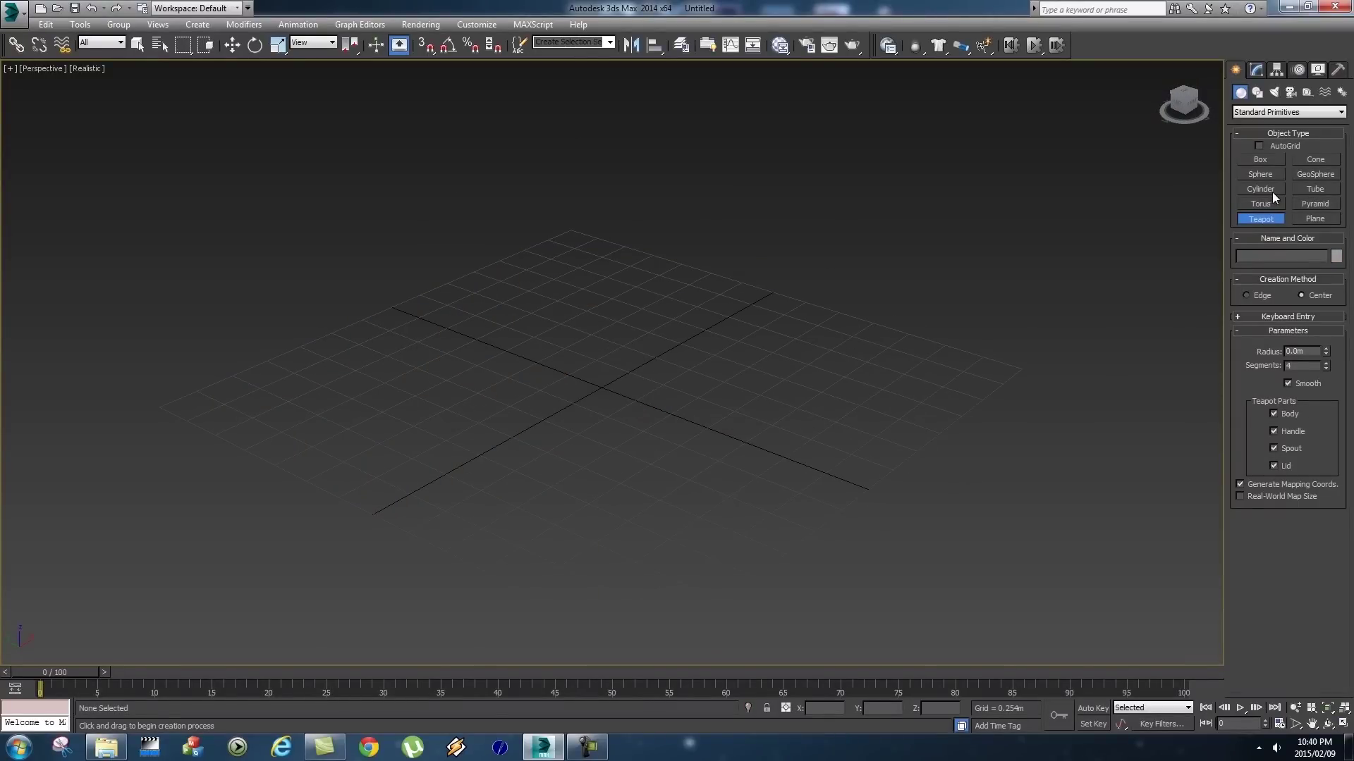
Create a sphere near the grid's centre and set its radius to 1 m.
left_click(1261, 174)
left_click_drag(596, 385, 738, 361)
key("w")
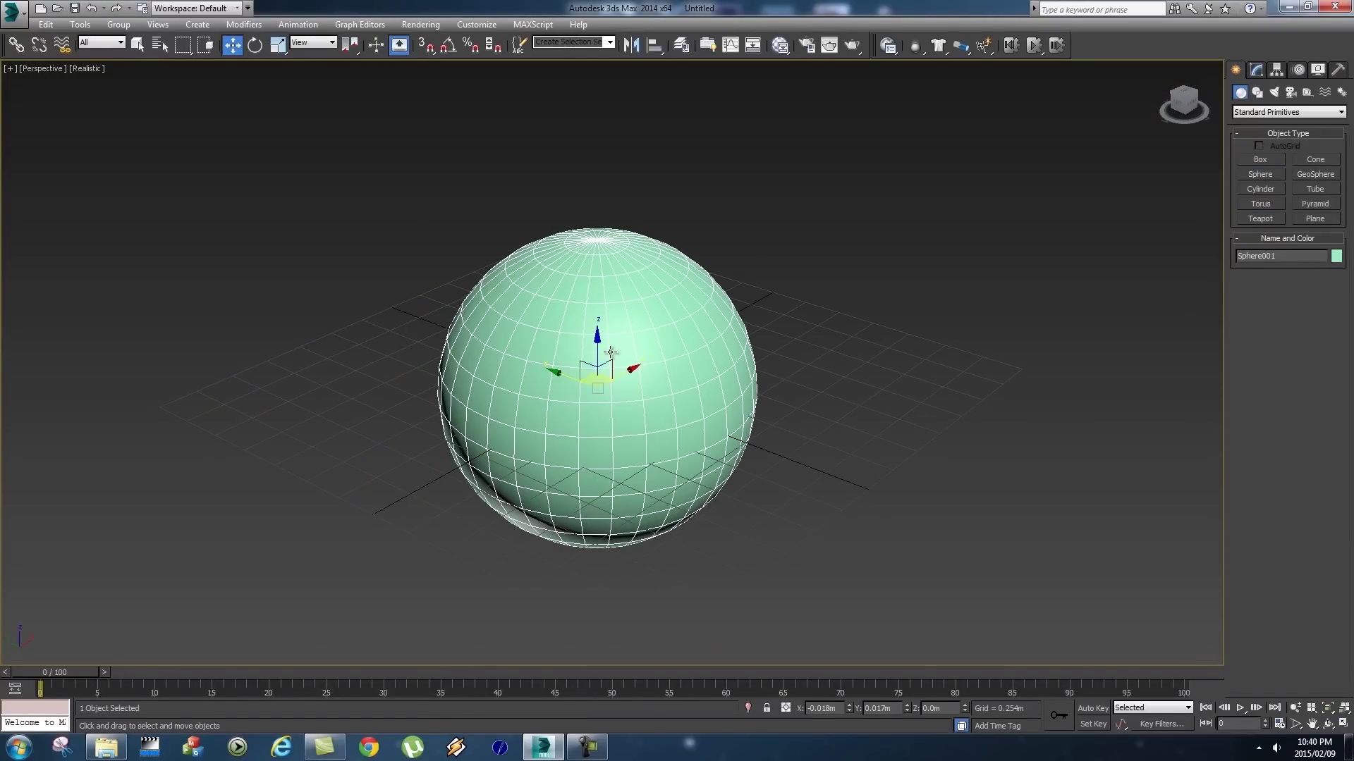
left_click(1256, 69)
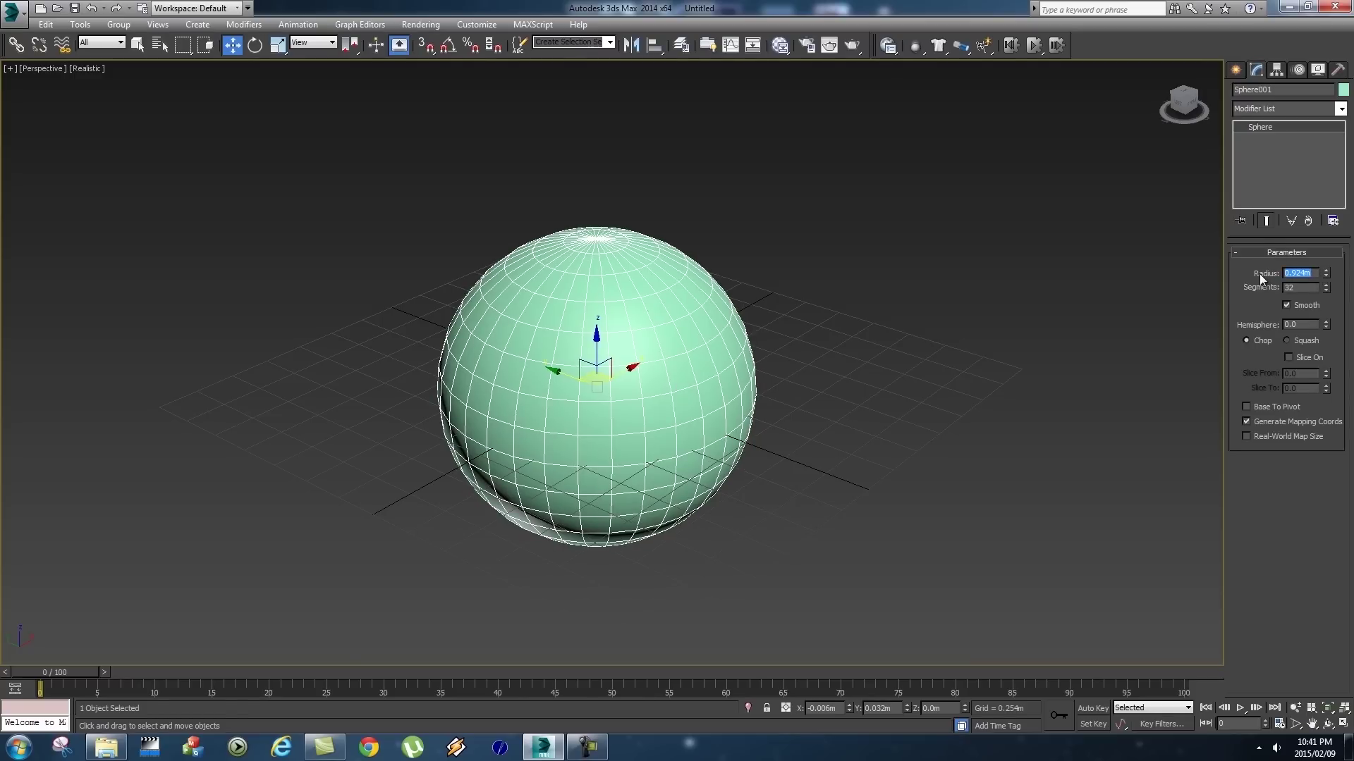
type("1")
key("Return")
middle_click_drag(904, 375, 814, 304, "alt")
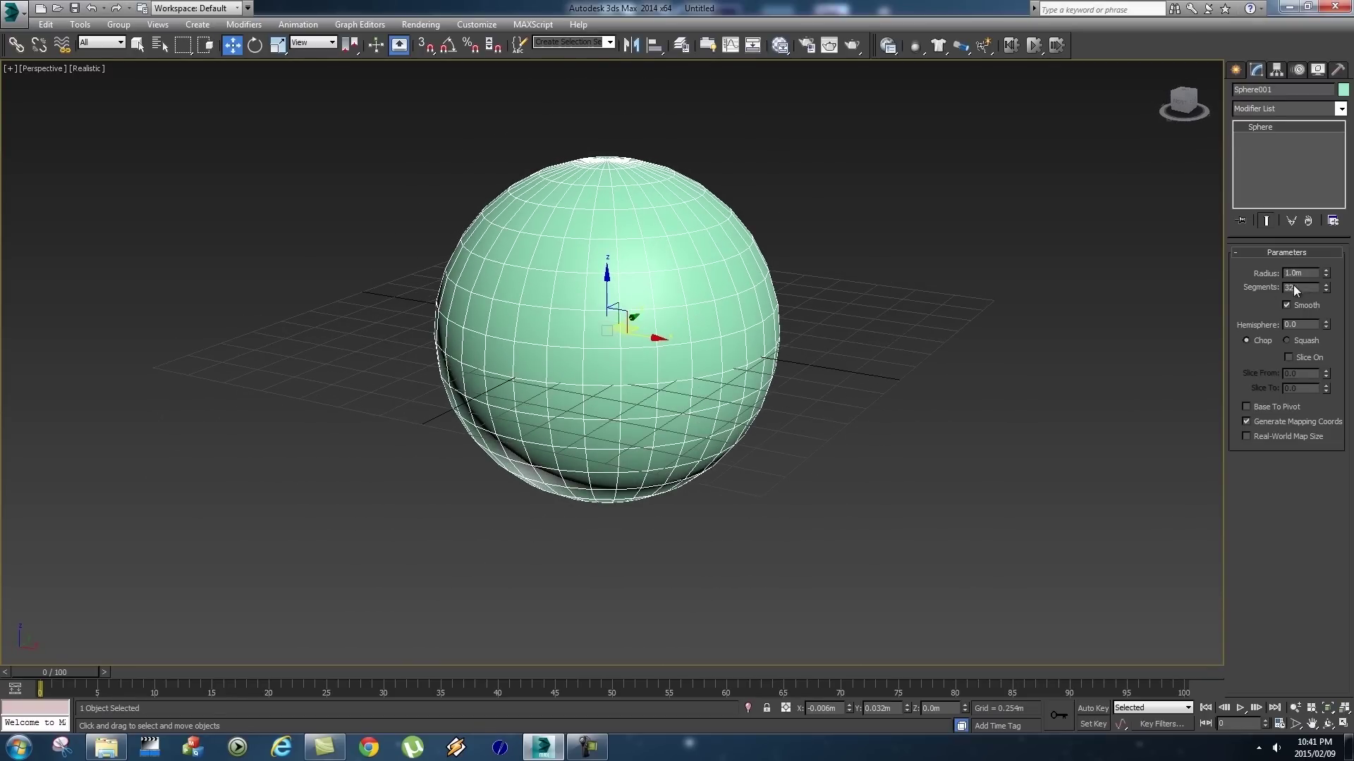
Reduce the sphere's segments to 13, and raise them to 64 to compare its smoothness.
left_click(1318, 289)
left_click_drag(1327, 289, 1326, 289)
middle_click_drag(916, 287, 865, 293, "alt")
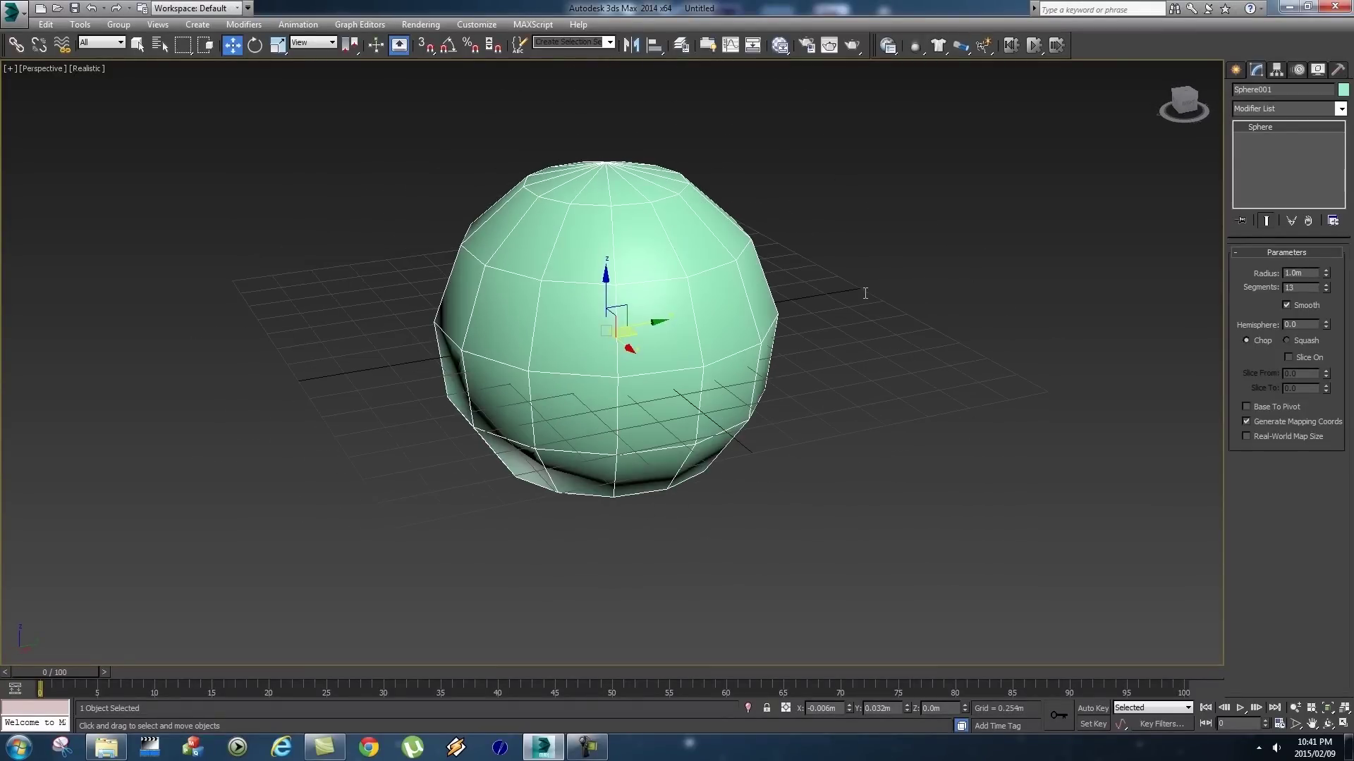
left_click(1326, 285)
left_click_drag(1327, 287, 1327, 287)
middle_click_drag(814, 352, 791, 328, "alt")
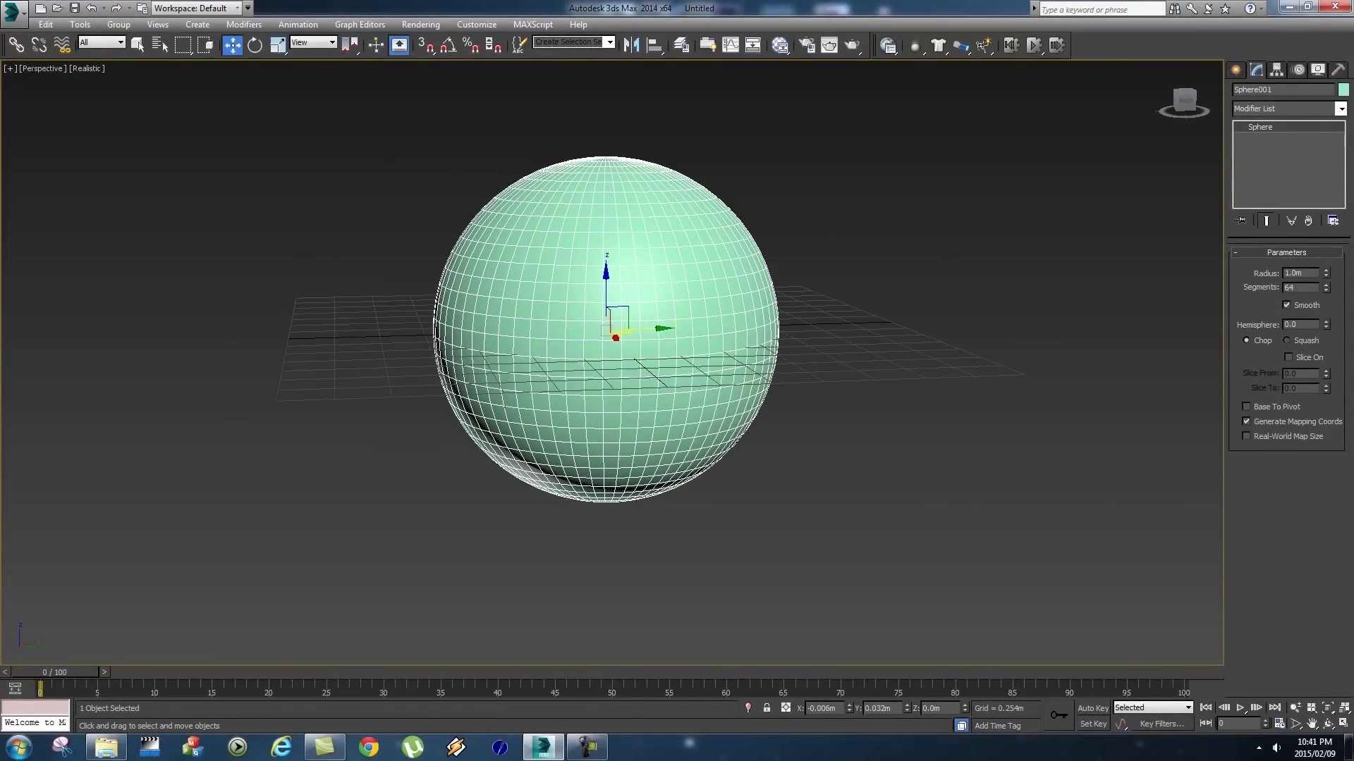
Set the sphere's segments to 128, inspect the mesh, and delete the sphere.
type("128")
key("Return")
middle_click_drag(929, 293, 752, 340, "alt")
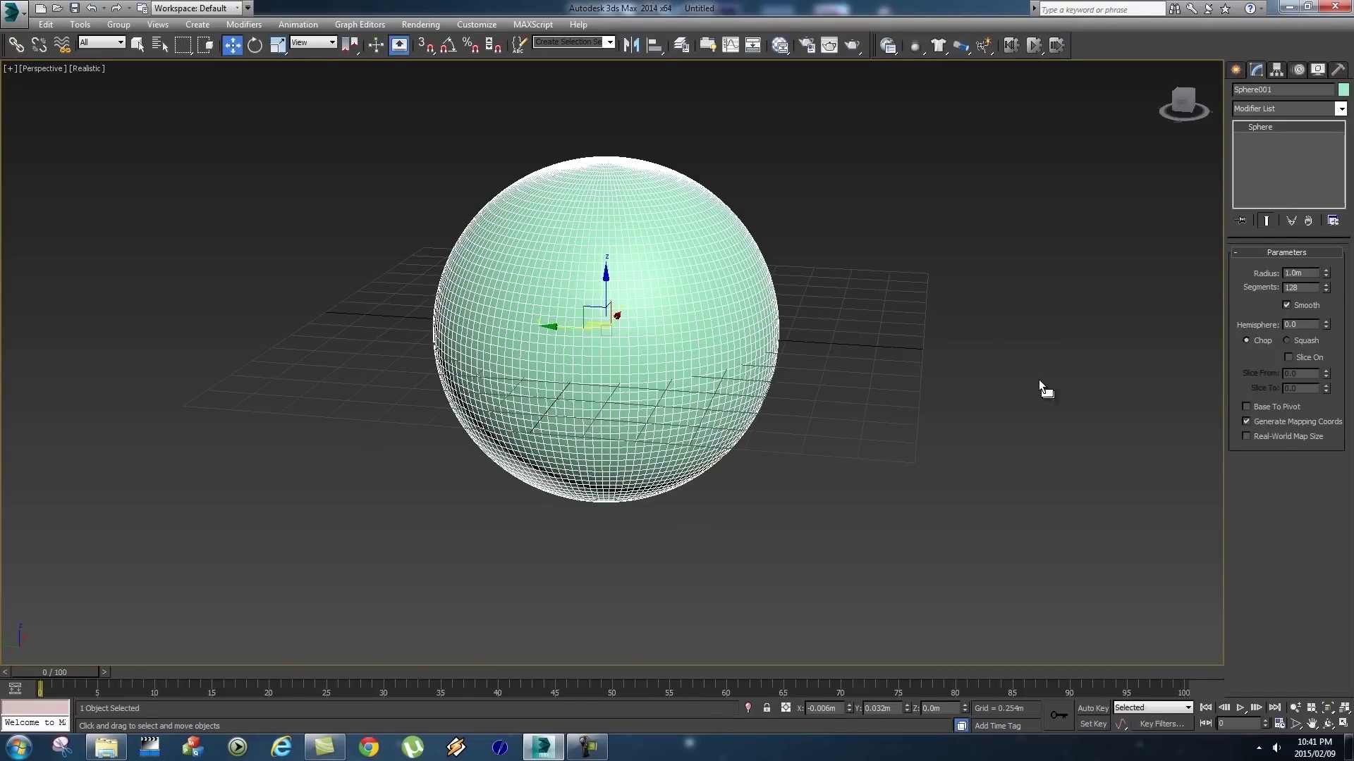
key("Delete")
Create a cylinder at the grid's centre, about 0.49 m in radius and 1.44 m high.
left_click(1236, 70)
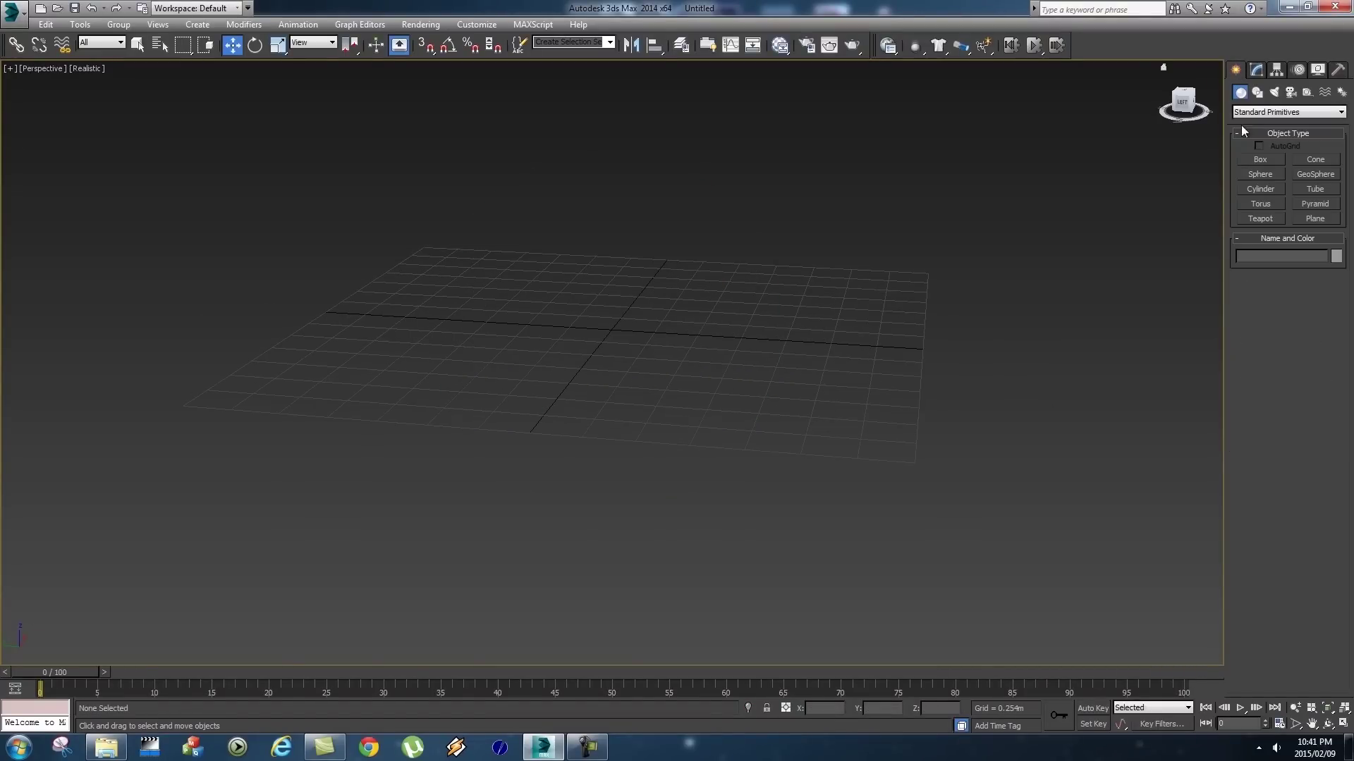
left_click(1260, 189)
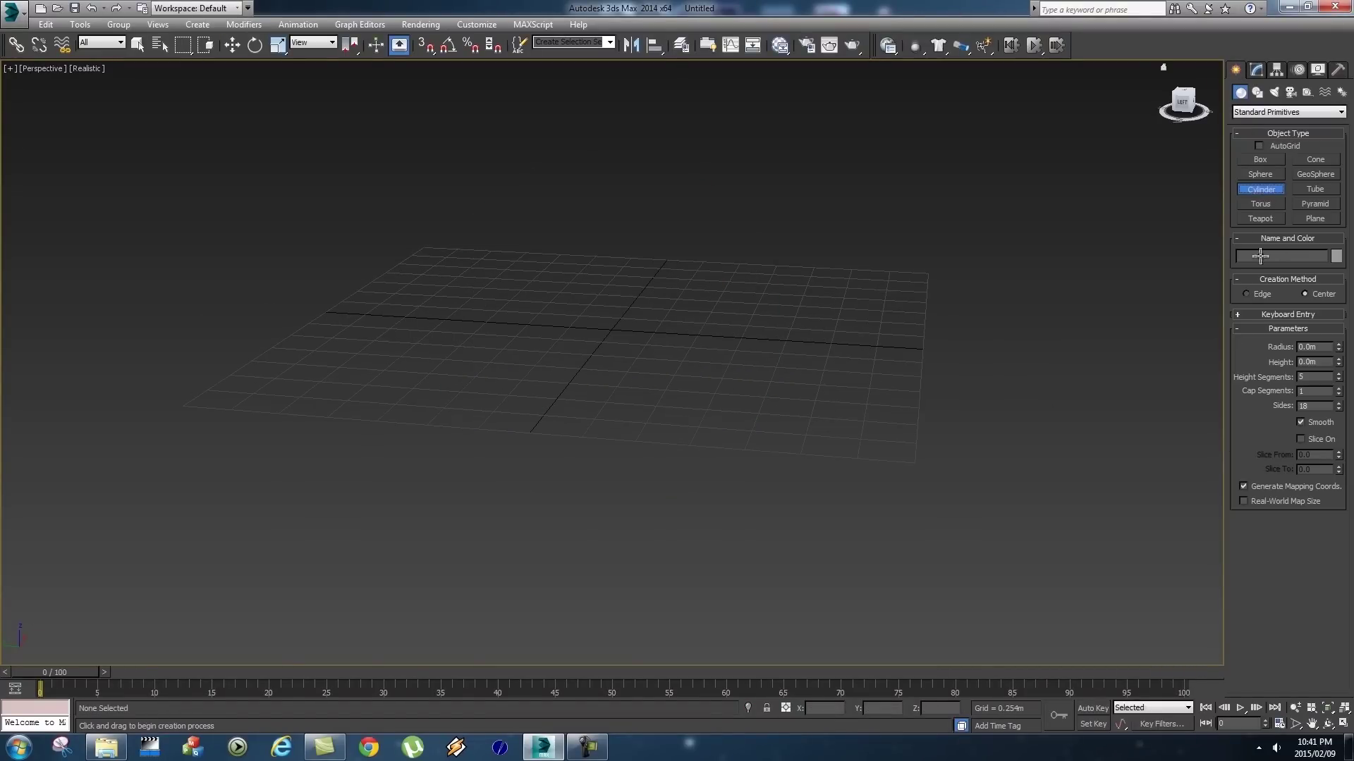
left_click_drag(604, 335, 669, 351)
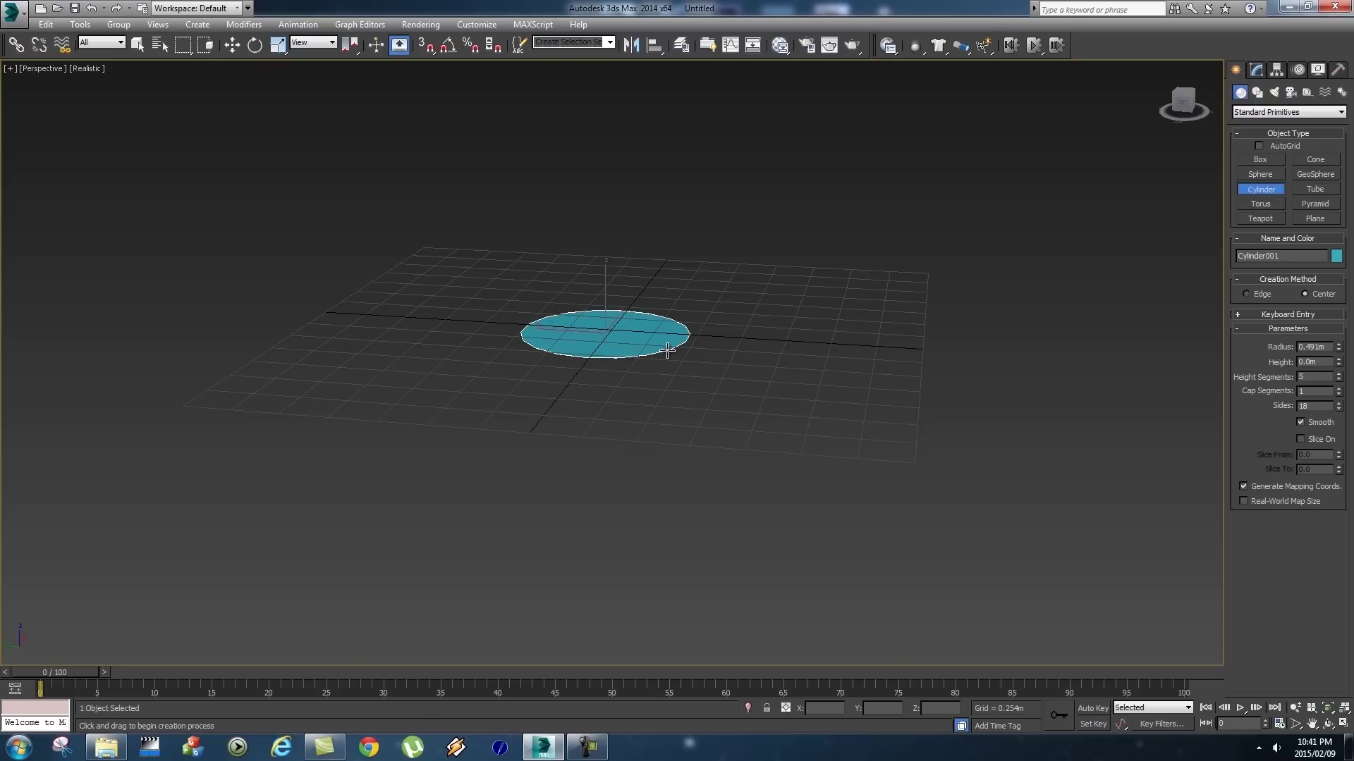
left_click(673, 92)
middle_click_drag(782, 289, 1122, 358, "alt")
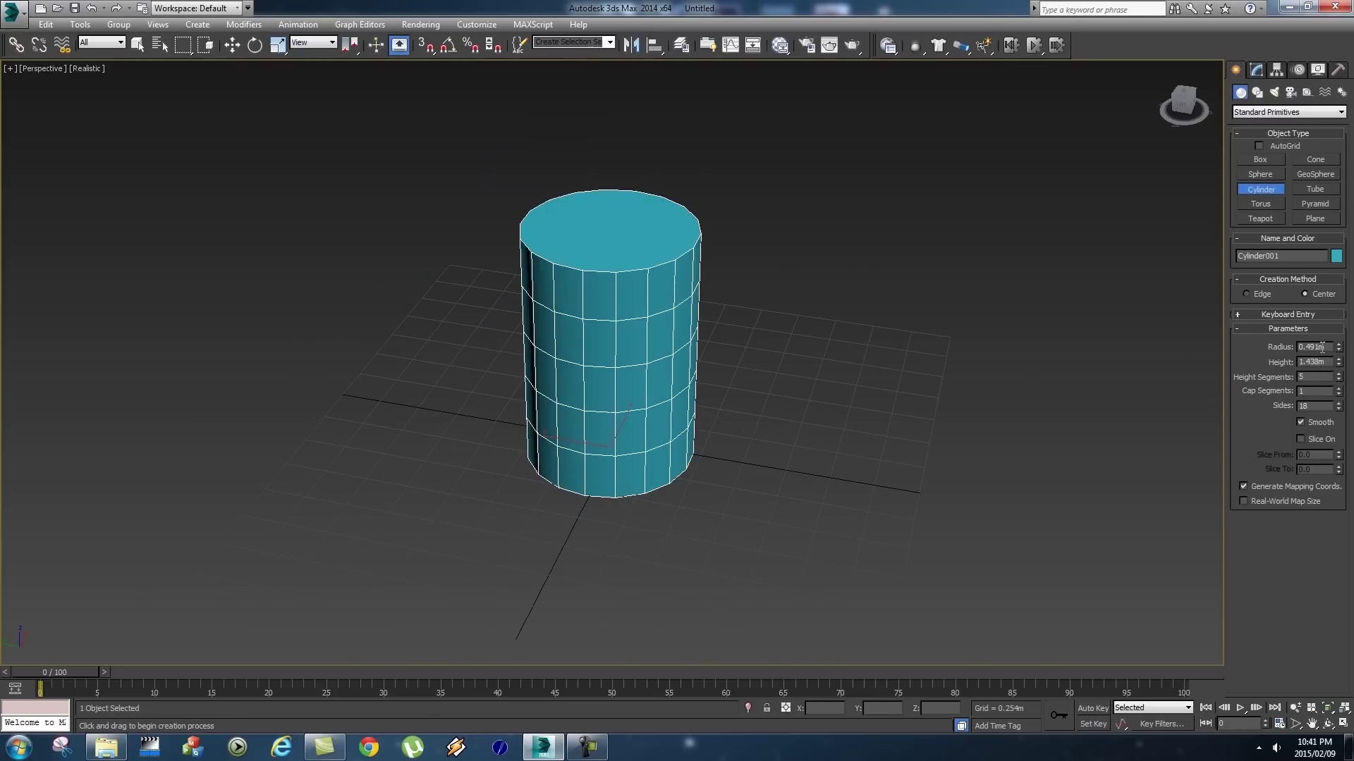
Set the cylinder's radius to 0.5 m and its height to 2 m.
left_click_drag(1338, 347, 1338, 394)
type("0.5")
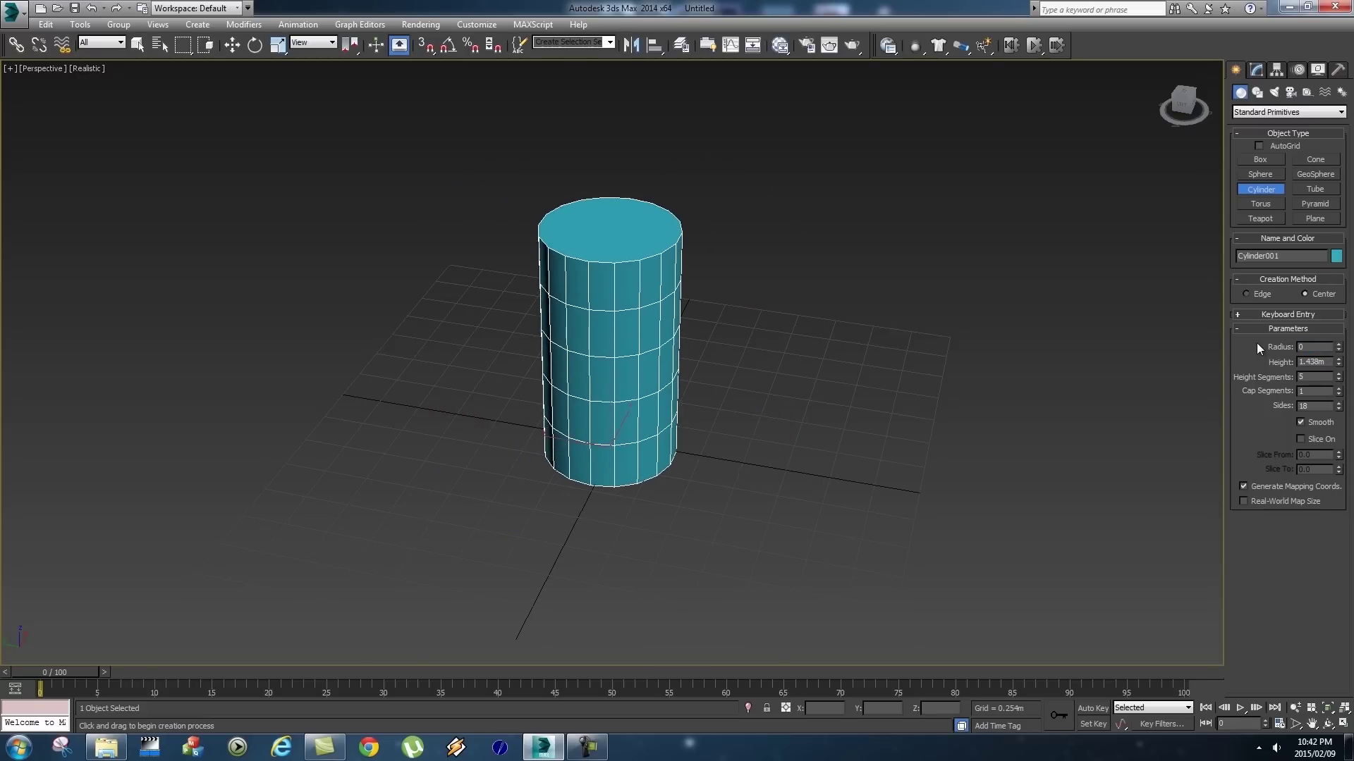
key("Return")
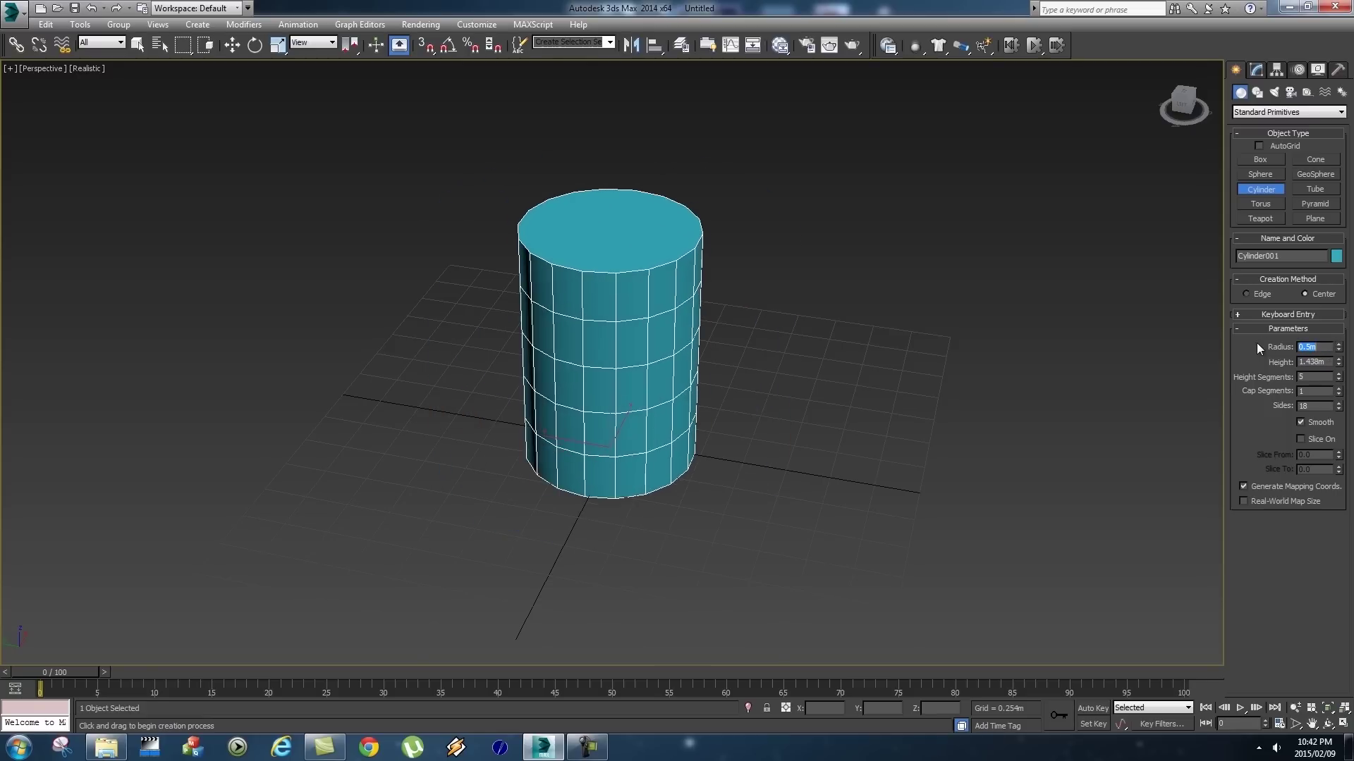
left_click_drag(1338, 361, 1338, 343)
double_click(1324, 360)
type("2")
key("Return")
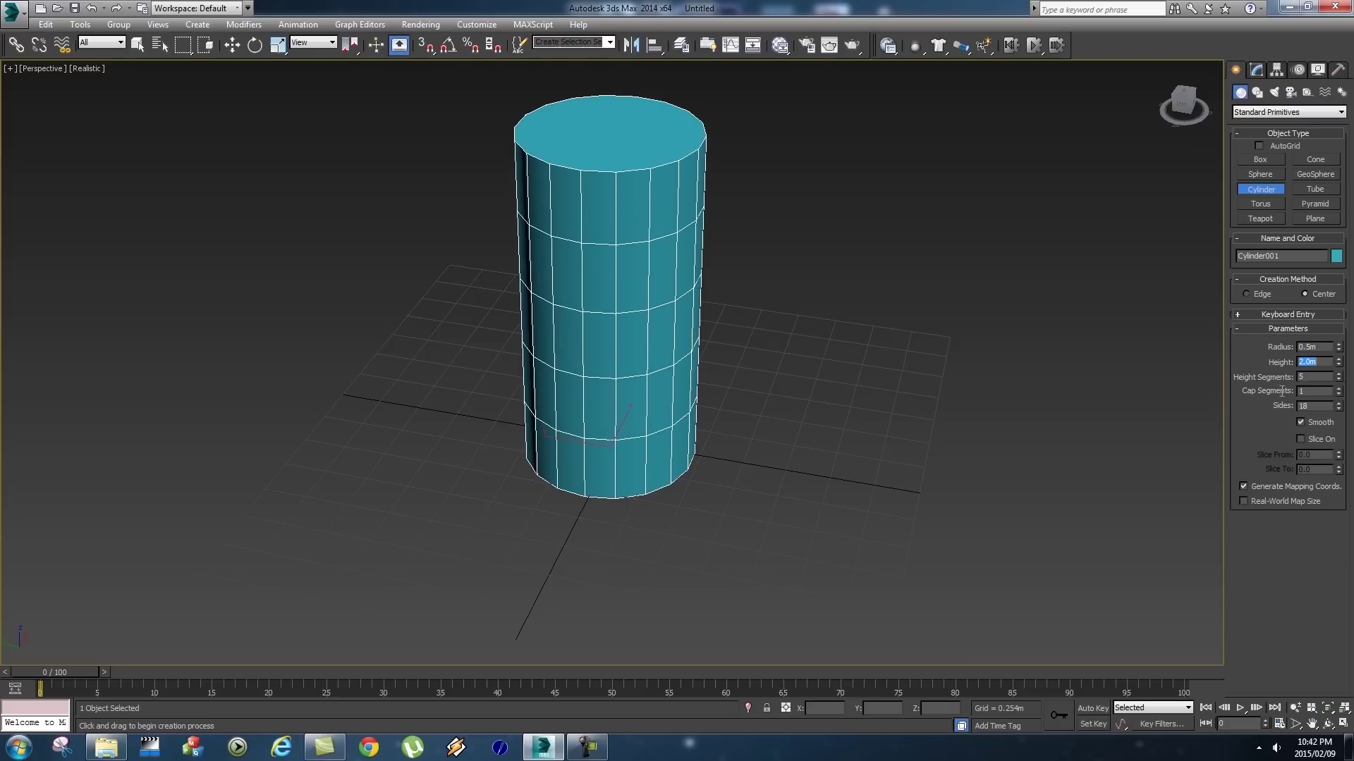
Adjust the cylinder to 15 height segments and 2 cap segments, and inspect its top cap.
left_click_drag(1338, 374, 1337, 356)
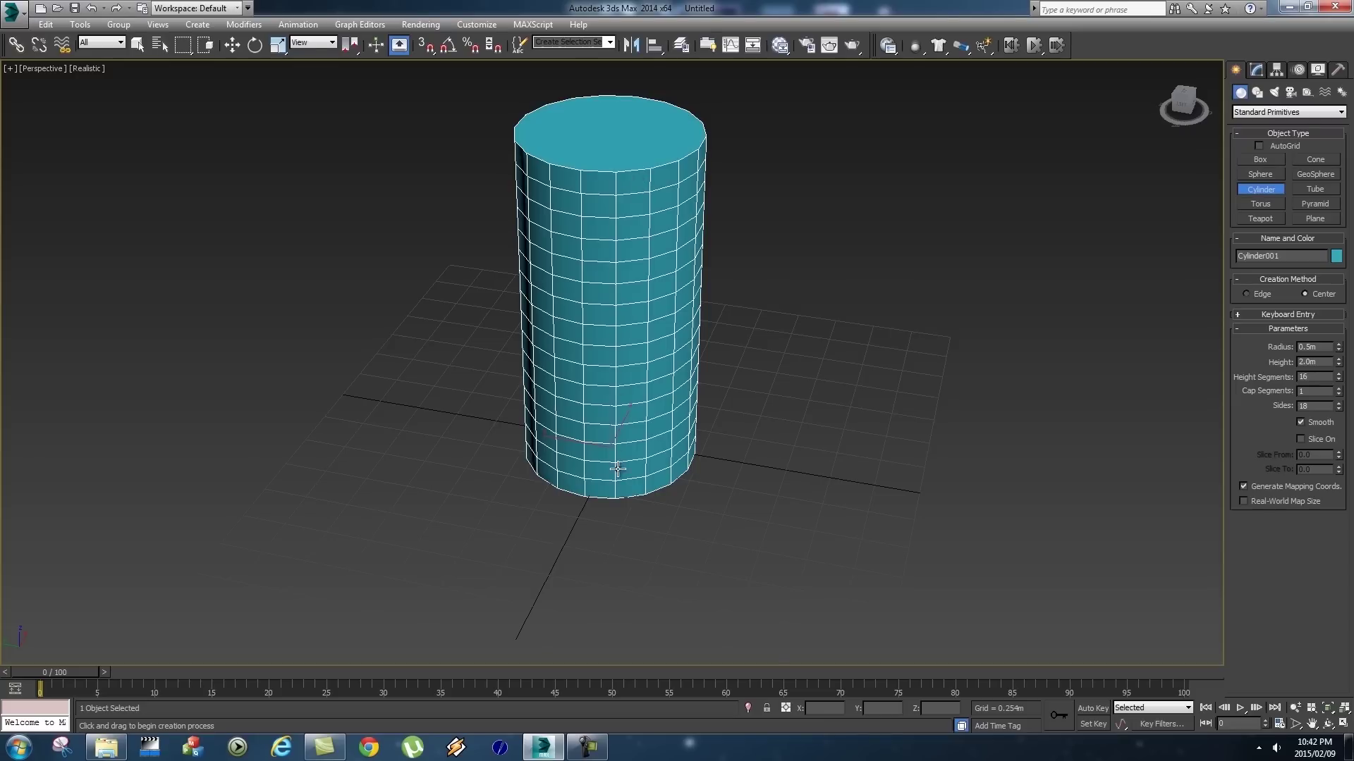
middle_click_drag(776, 272, 719, 375, "alt")
left_click_drag(1339, 375, 1337, 389)
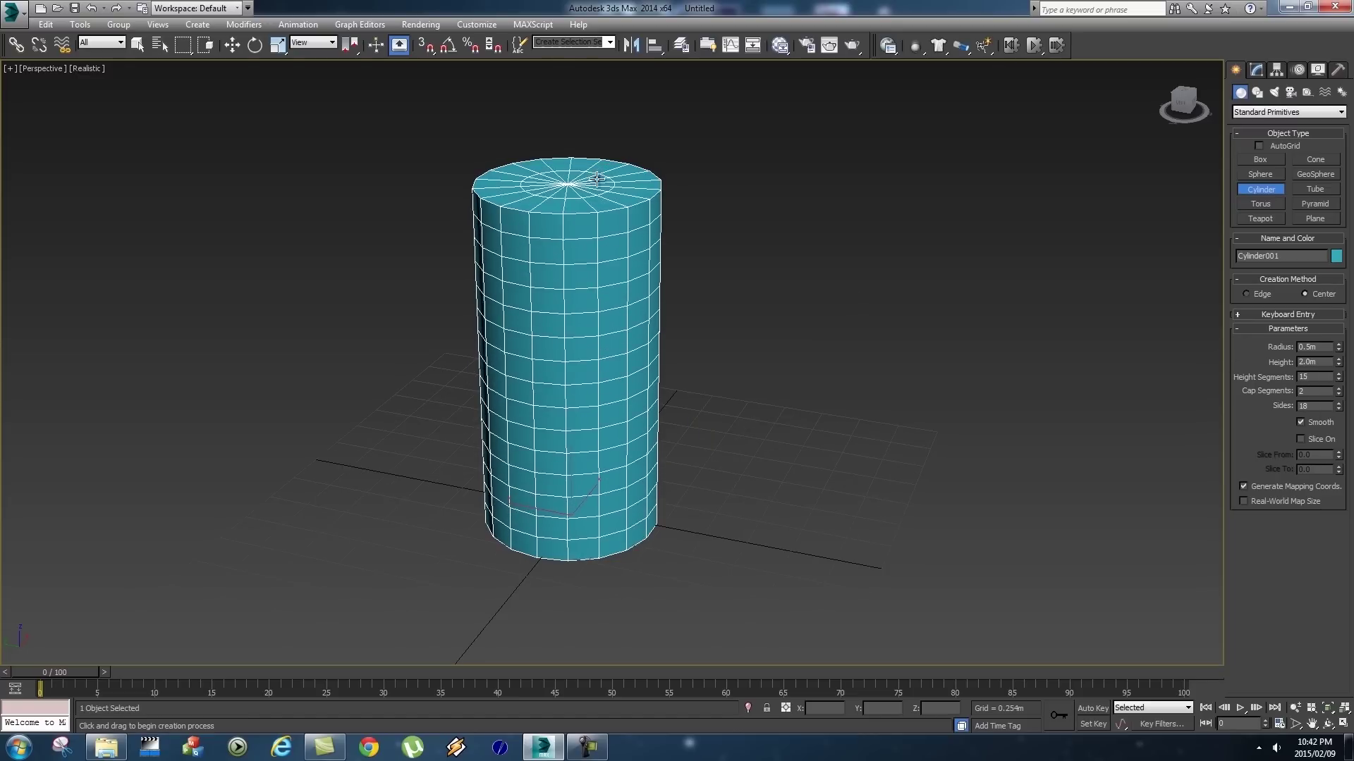
middle_click_drag(582, 216, 678, 284, "alt")
scroll(592, 319, "up", 5)
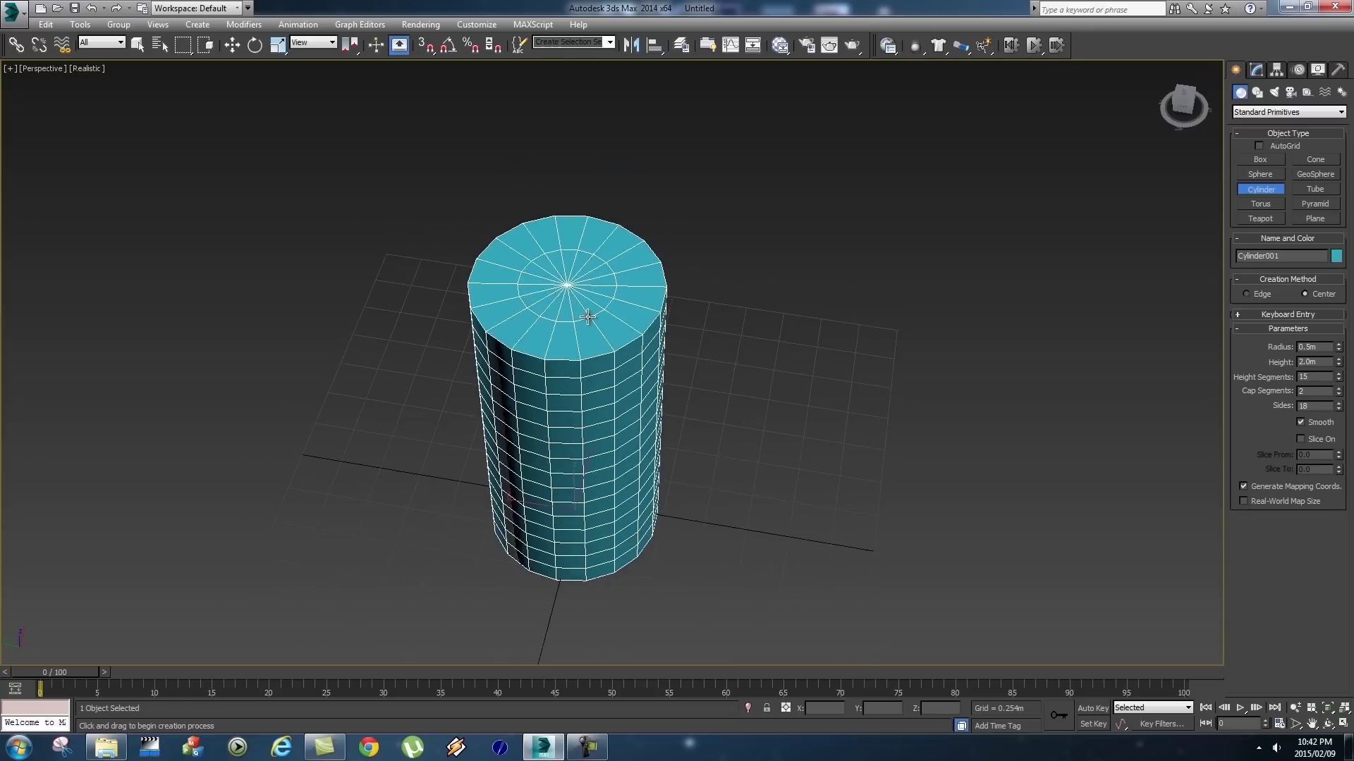
Change the cylinder to 13 height segments and 10 cap segments, and inspect the cap's rings.
left_click_drag(1333, 401, 1339, 330)
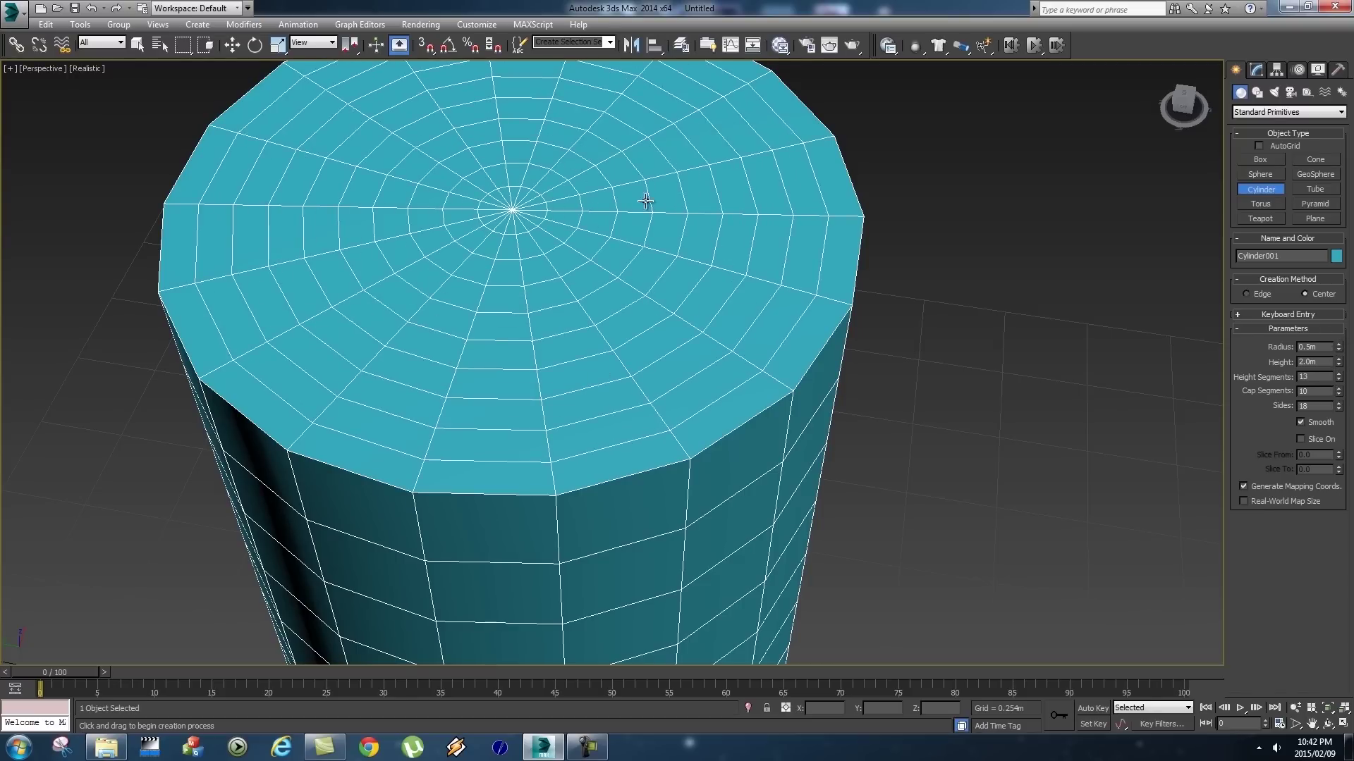
scroll(501, 338, "down", 6)
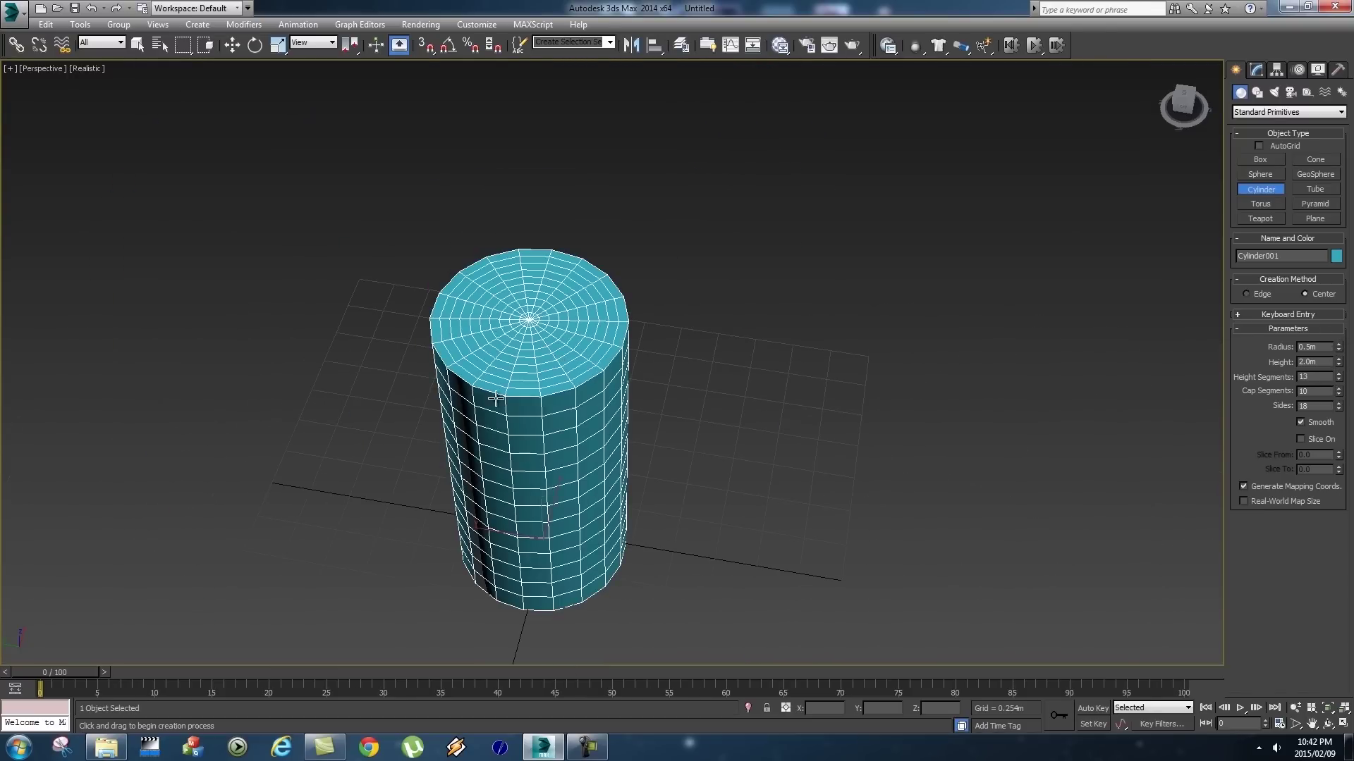
scroll(572, 370, "up", 3)
mouse_move(608, 431)
middle_mouse_down("alt")
mouse_move(627, 384)
mouse_move(631, 423)
middle_mouse_up("alt")
scroll(652, 408, "down", 3)
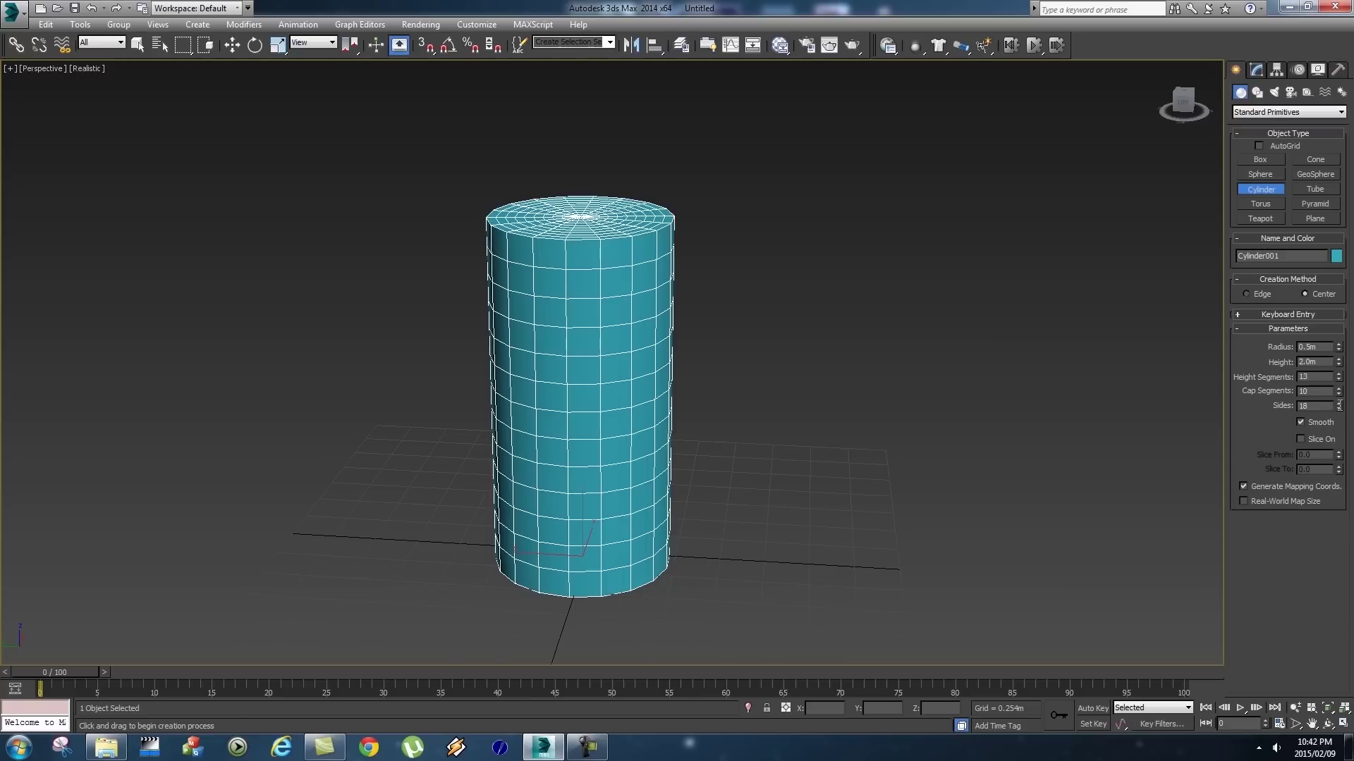
Try different side counts on the cylinder, set its sides to 128, and delete the cylinder.
left_click_drag(1337, 403, 1337, 490)
middle_click_drag(828, 492, 609, 509, "alt")
mouse_move(1338, 408)
left_mouse_down()
mouse_move(1338, 361)
mouse_move(1338, 396)
mouse_move(1337, 377)
mouse_move(1317, 405)
left_mouse_up()
type("128")
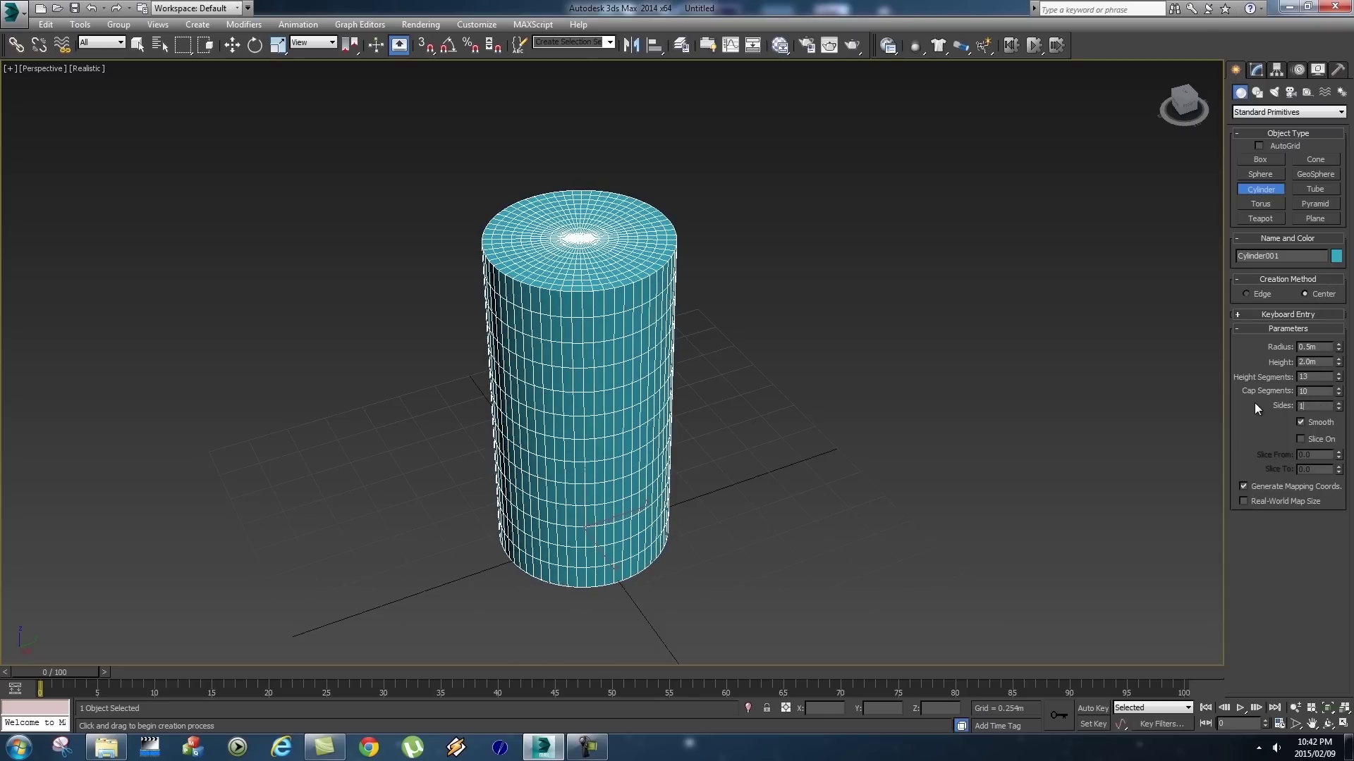
key("Return")
middle_click_drag(762, 353, 689, 374, "alt")
key("Delete")
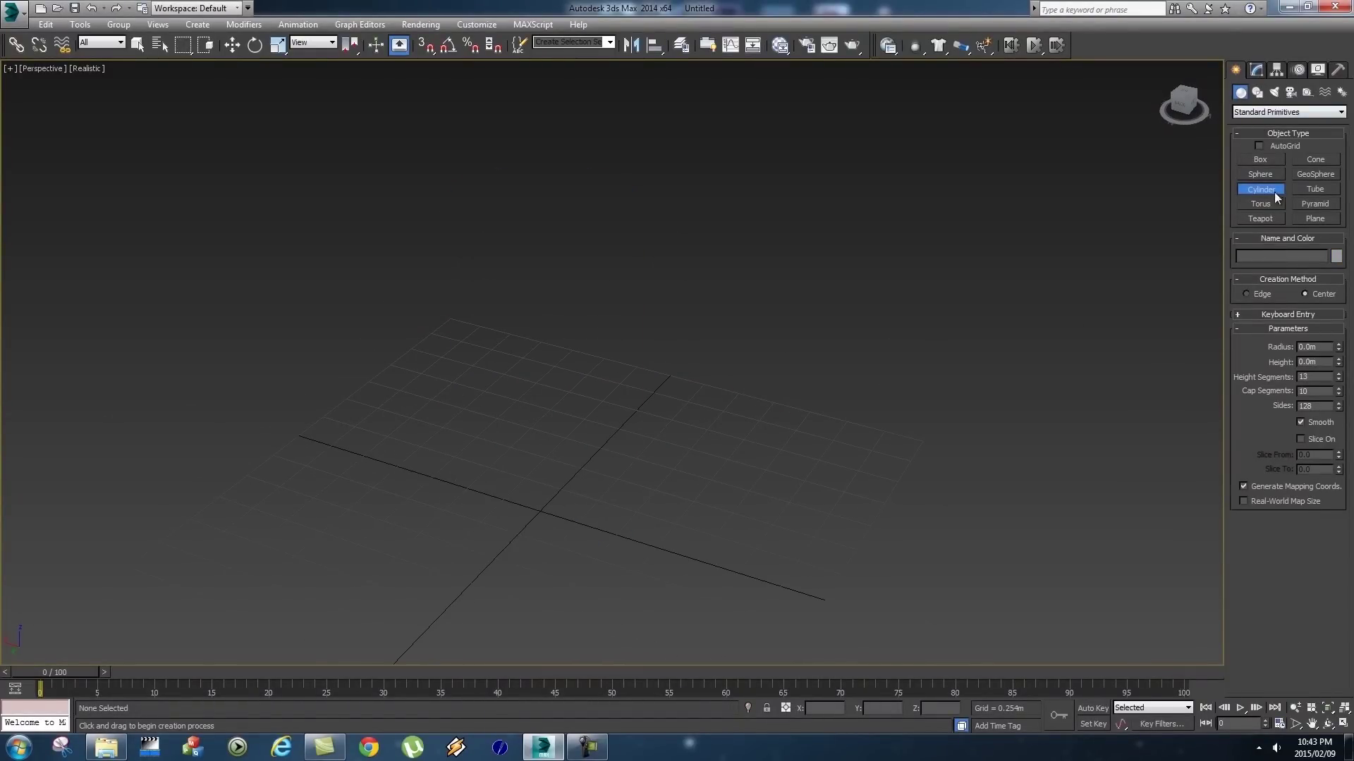
Create a plane covering the whole grid, about 3.57 m long and 3.56 m wide.
left_click(1309, 219)
middle_click_drag(643, 414, 848, 288)
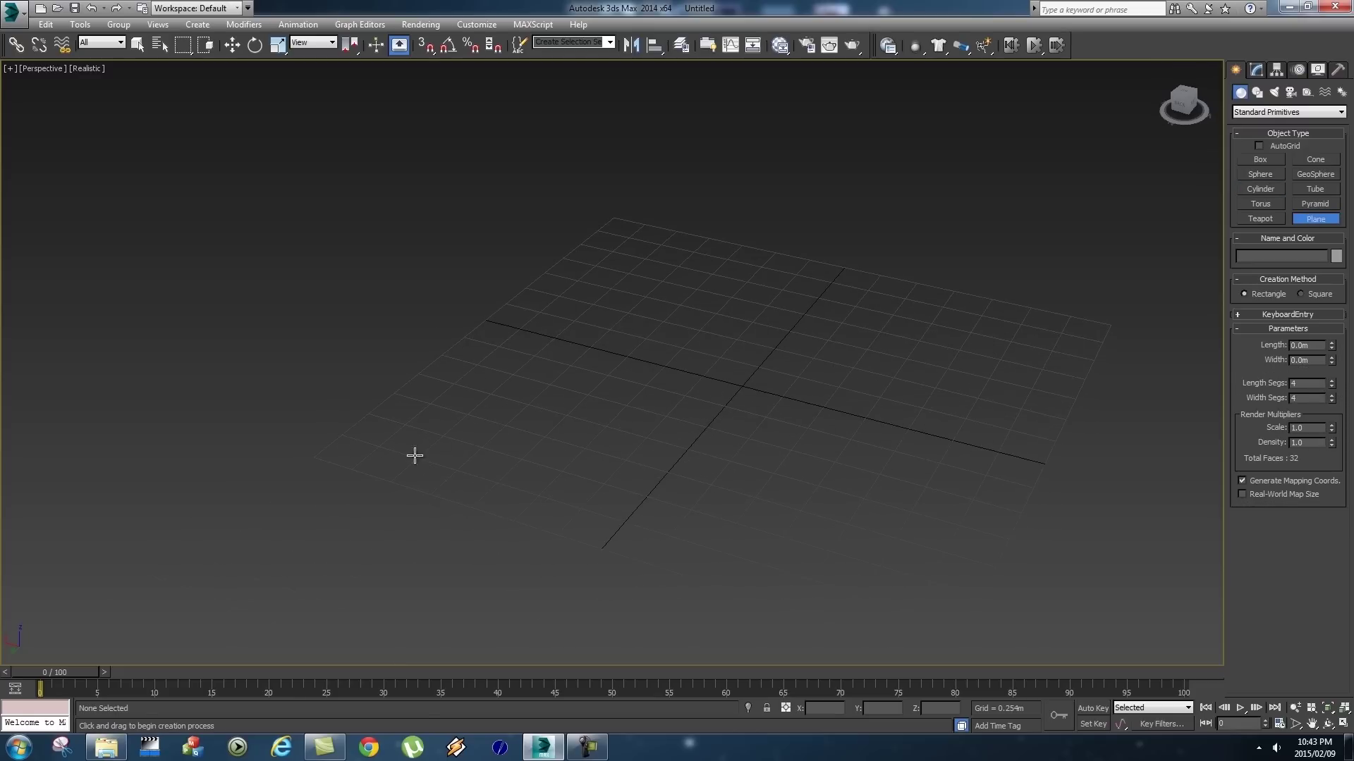
left_click_drag(316, 457, 1112, 323)
middle_click_drag(1099, 371, 910, 426)
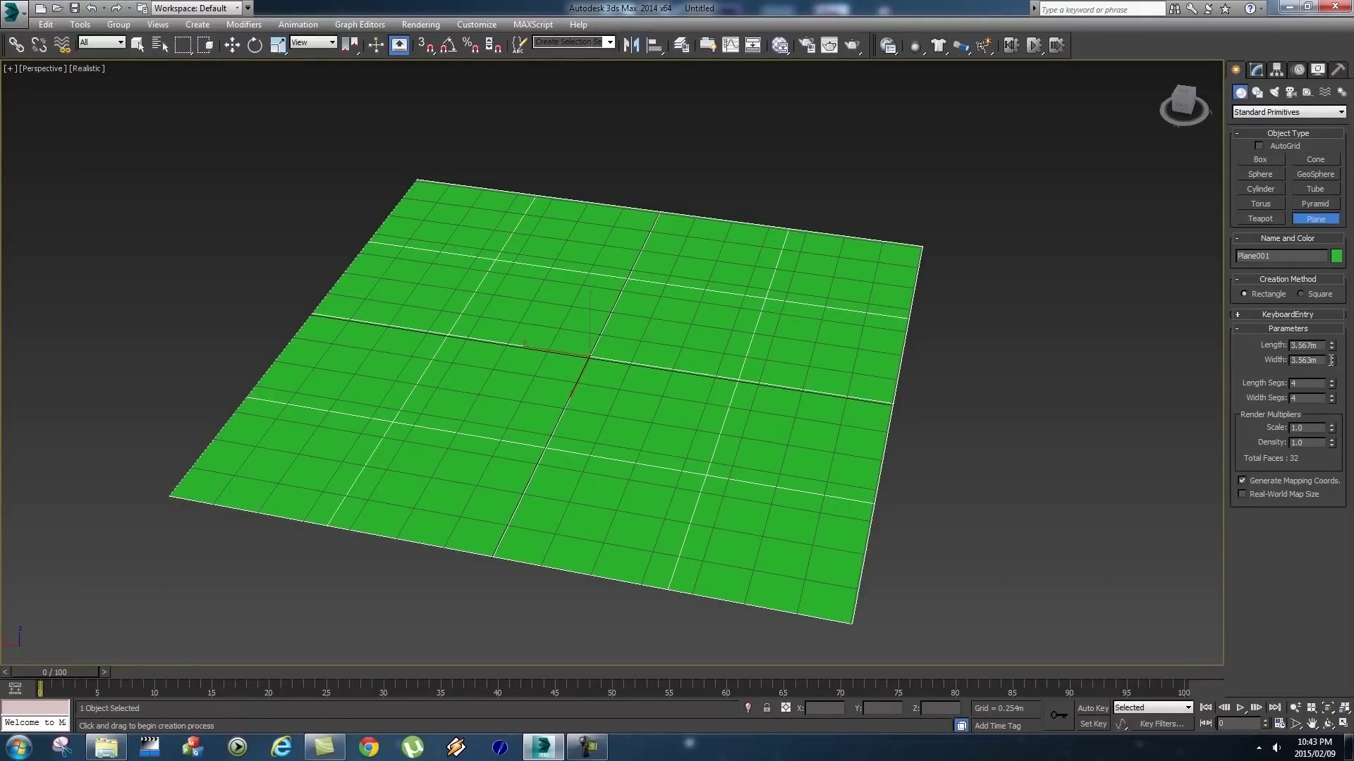
Set the plane's length and width to 2 m each.
left_click_drag(1318, 348, 1248, 344)
type("2")
key("Tab")
type("2")
key("Tab")
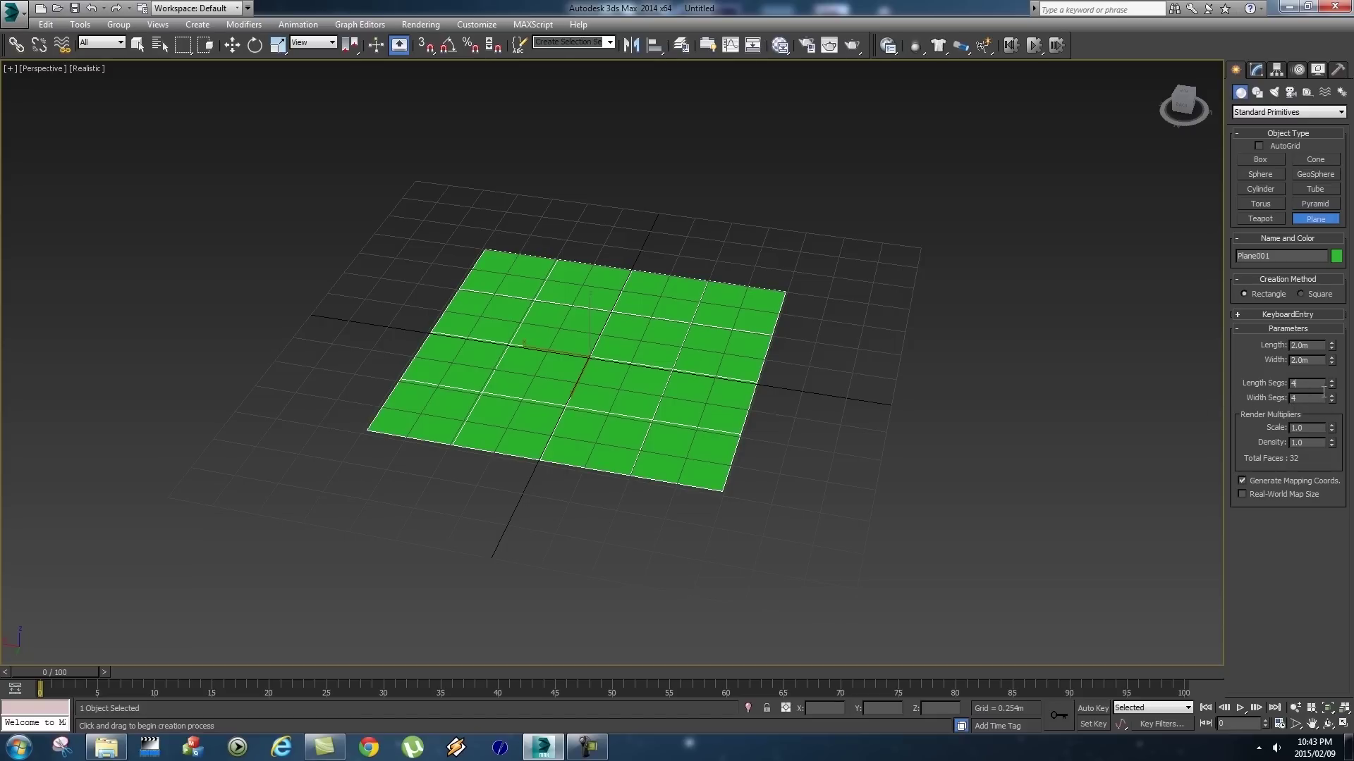
Set the plane's length and width segments to 1 each.
type("1")
key("Tab")
type("1")
key("Tab")
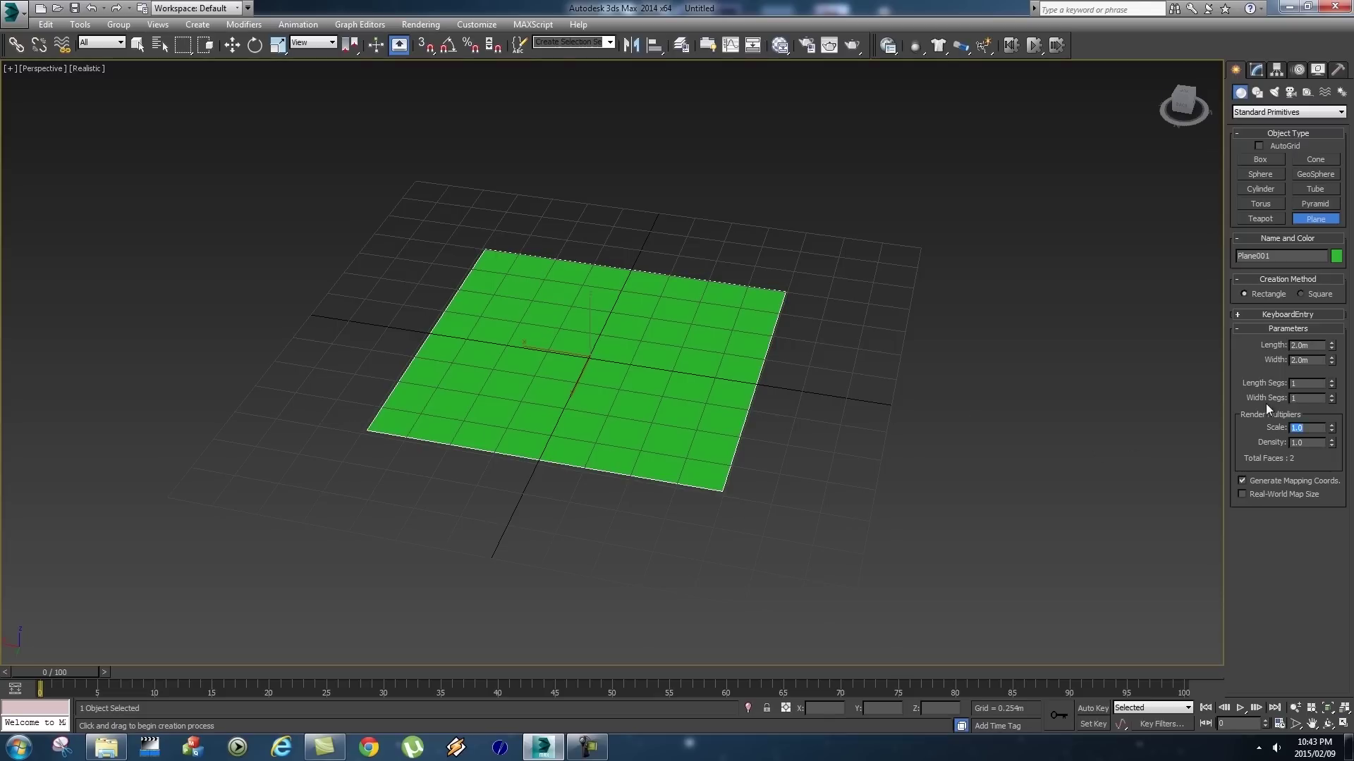
Set the plane's length and width segments to 20 each, and inspect the subdivided surface.
type("20")
key("Tab")
key("Tab")
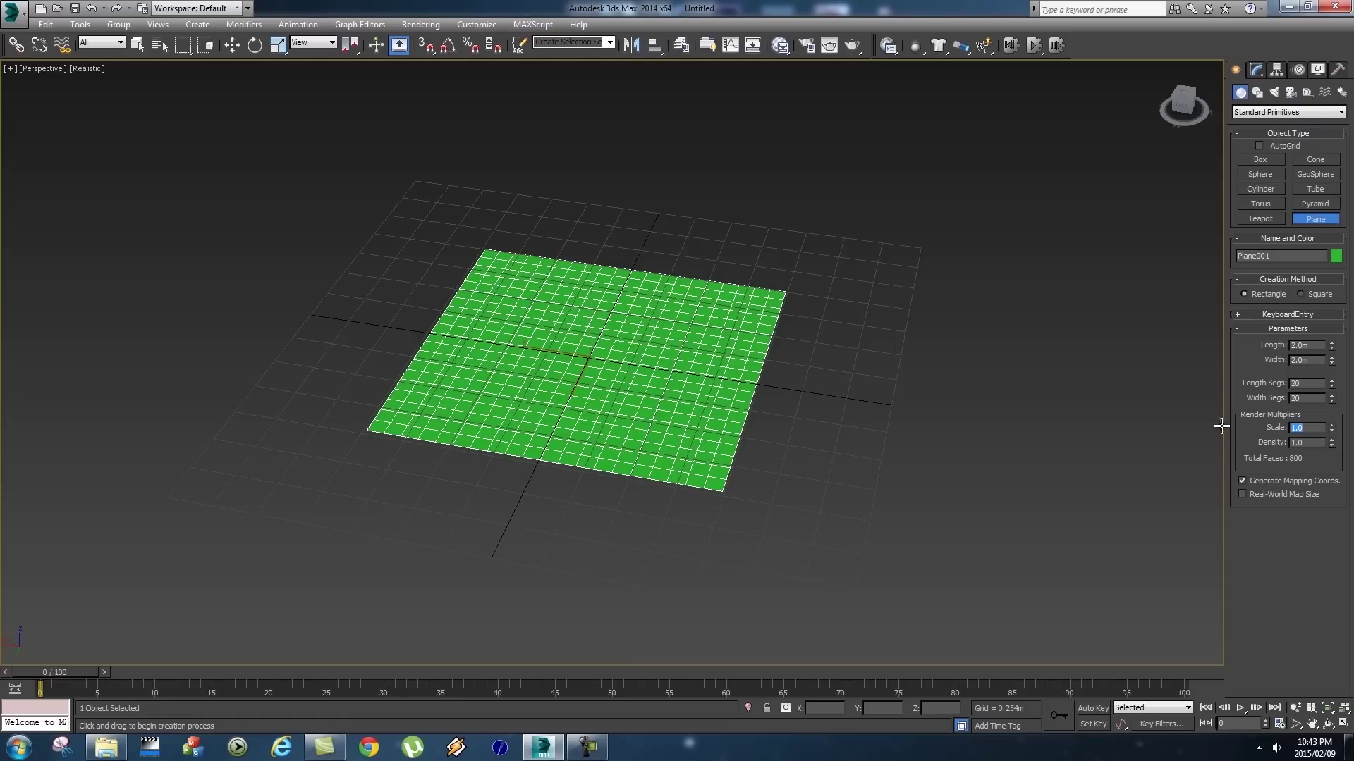
middle_click_drag(643, 379, 701, 373)
scroll(701, 374, "up", 5)
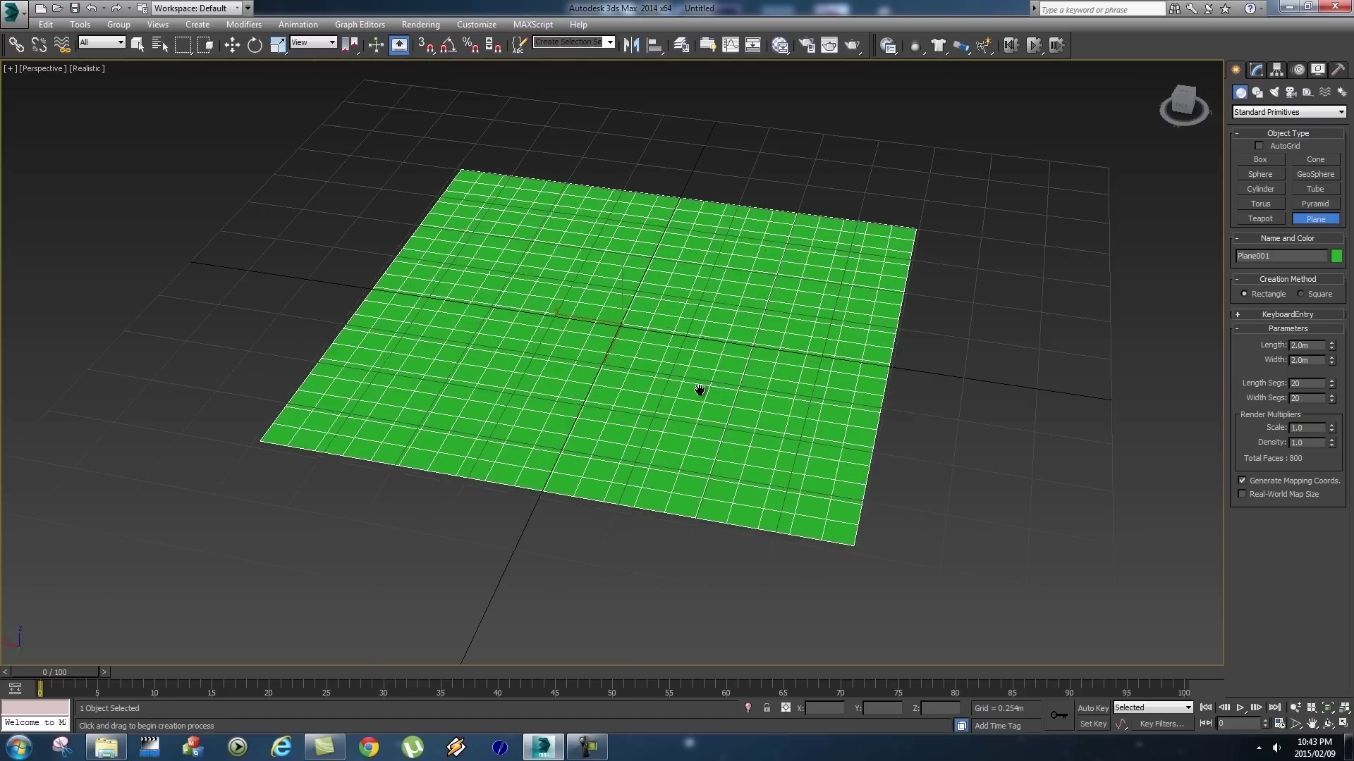
middle_click_drag(725, 443, 651, 417, "alt")
middle_click_drag(652, 430, 719, 465, "alt")
scroll(734, 454, "down", 3)
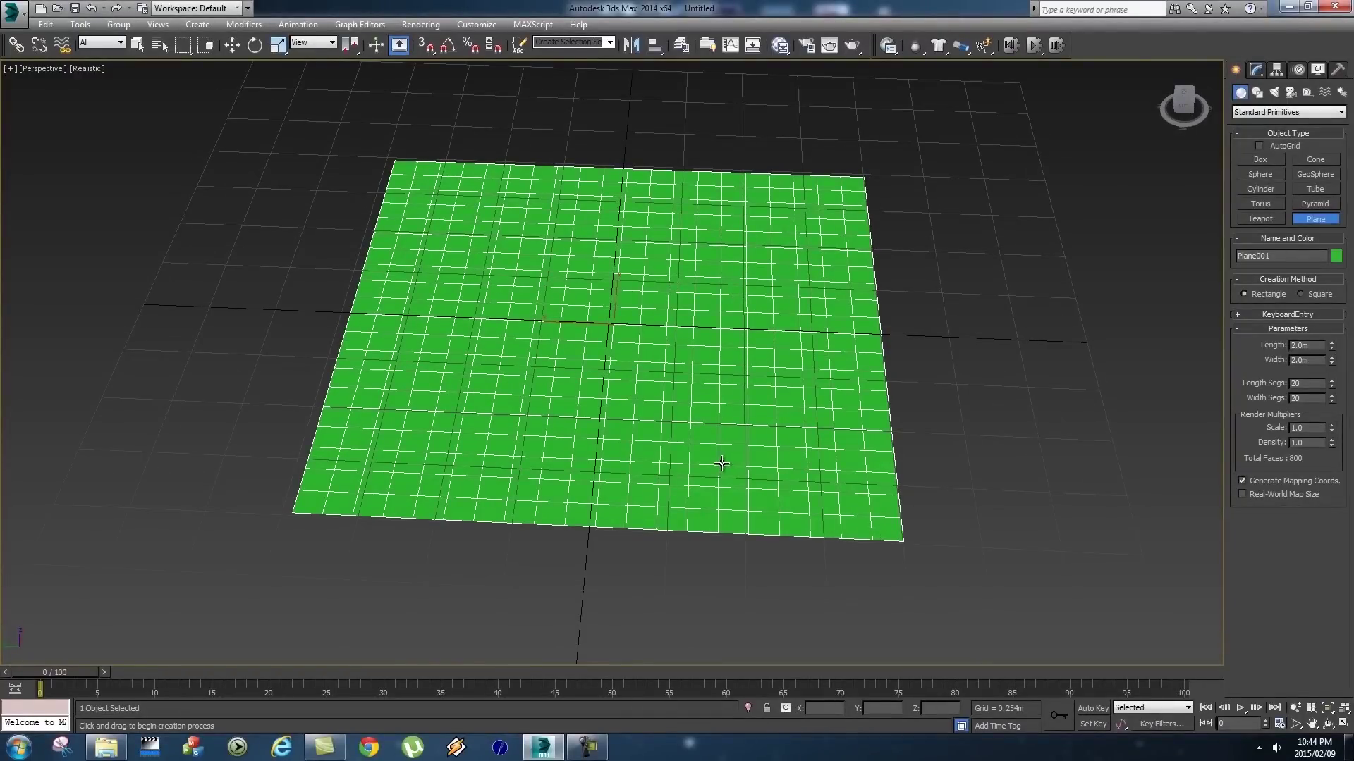